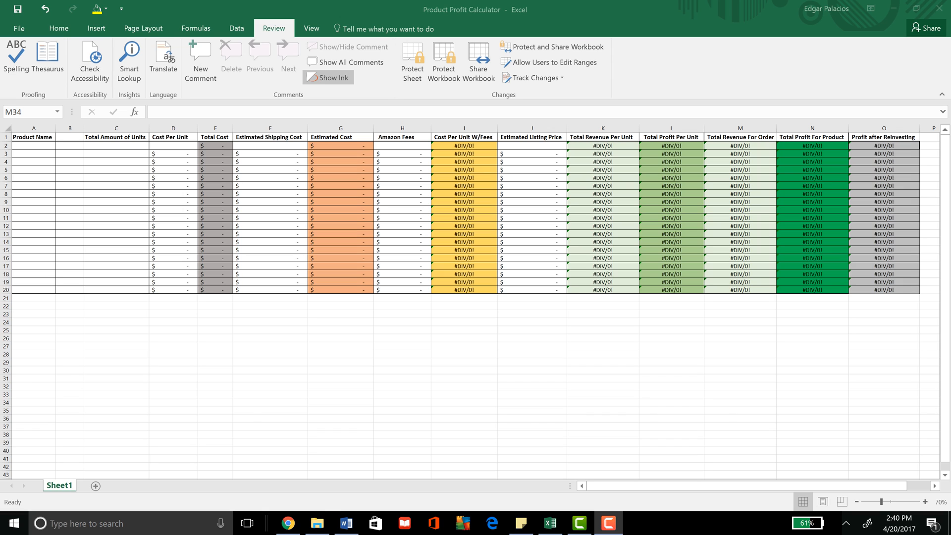
Switch to Jungle Scout in Chrome and run a Niche Hunter search for the US marketplace with the existing filters.
mouse_move(288, 523)
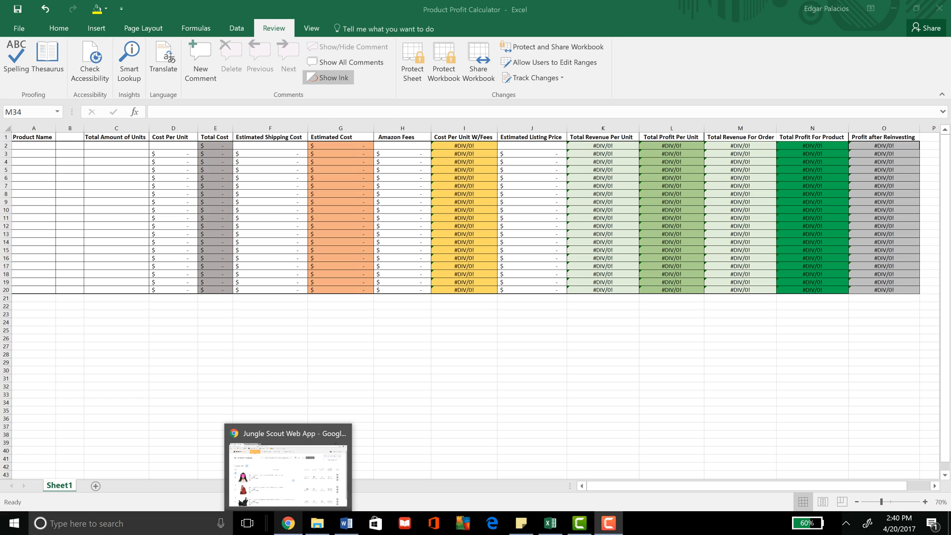
click(288, 467)
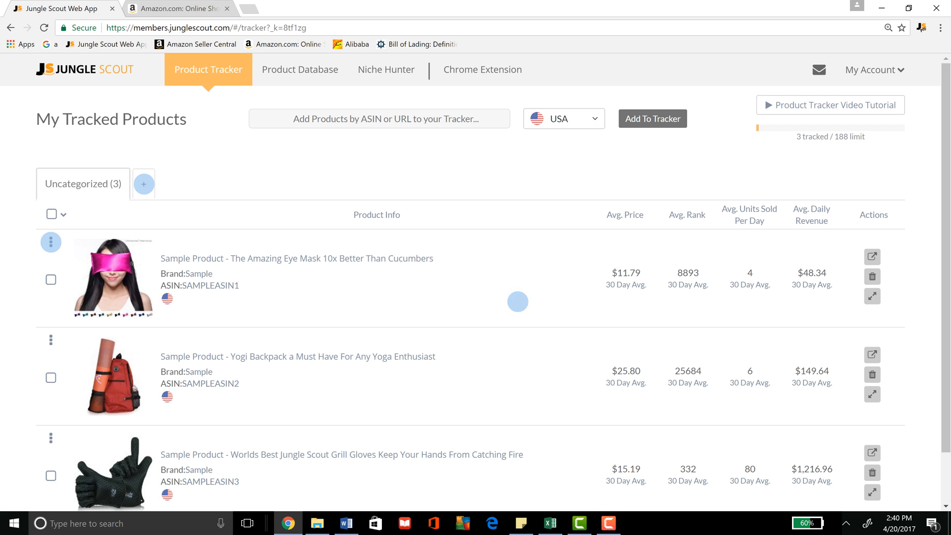
click(386, 69)
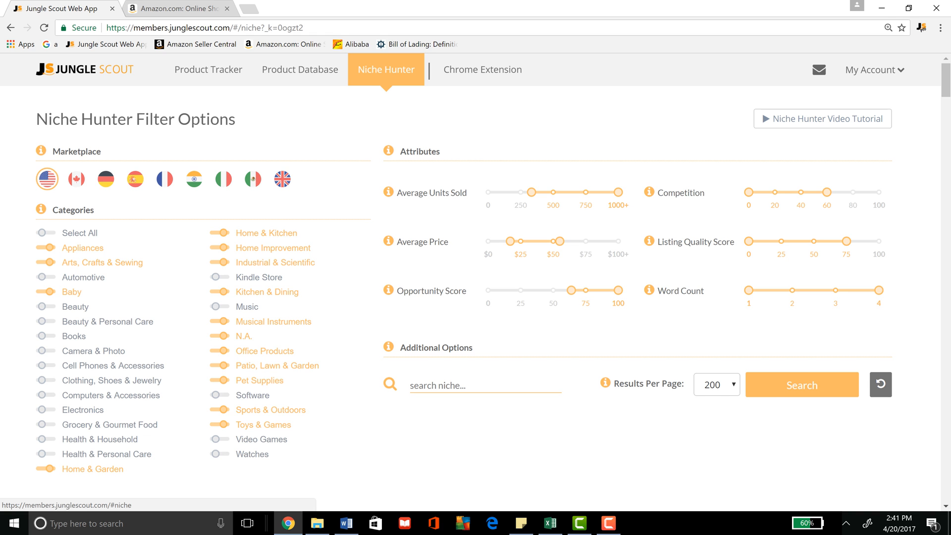
scroll(475, 287, down, 1)
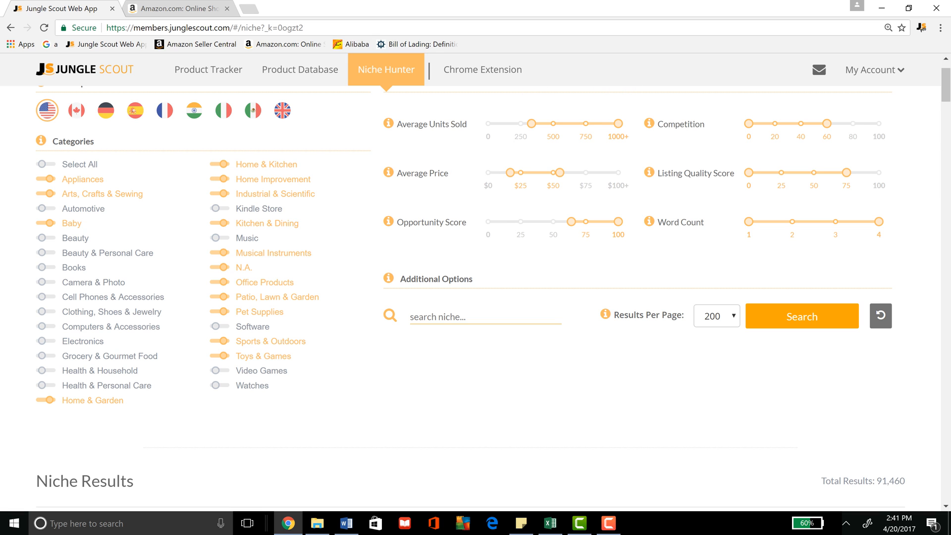
click(802, 316)
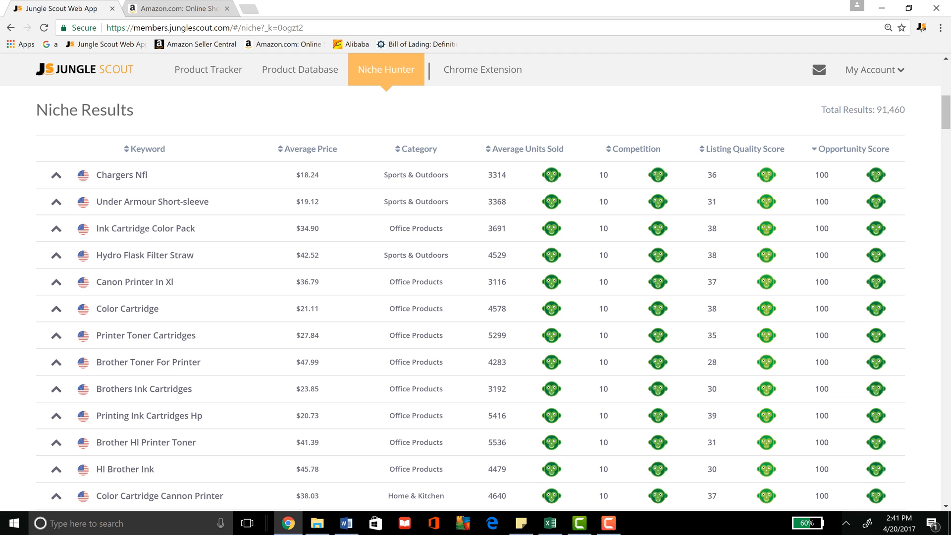
Examine the Niche Results list through the end of its first page, comparing keywords, prices, units sold and competition.
scroll(475, 297, down, 3)
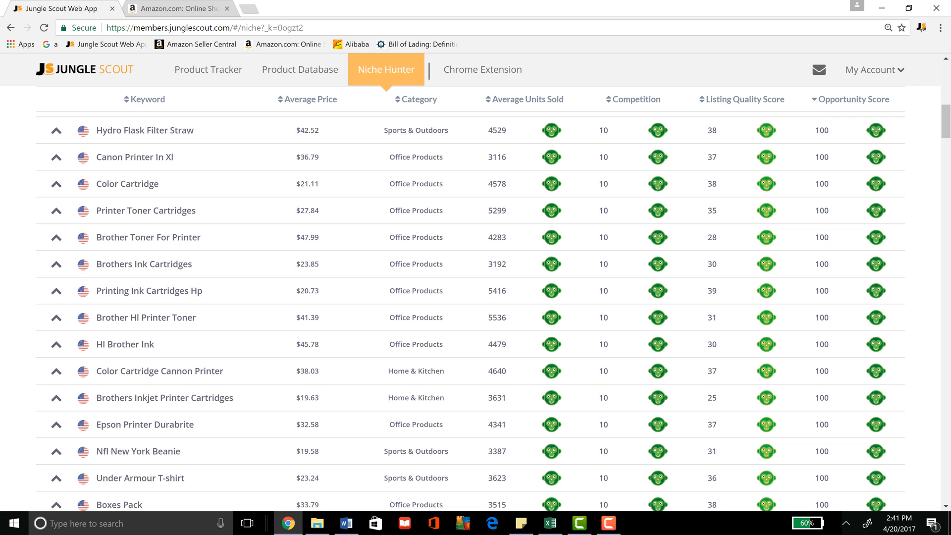
scroll(476, 297, down, 13)
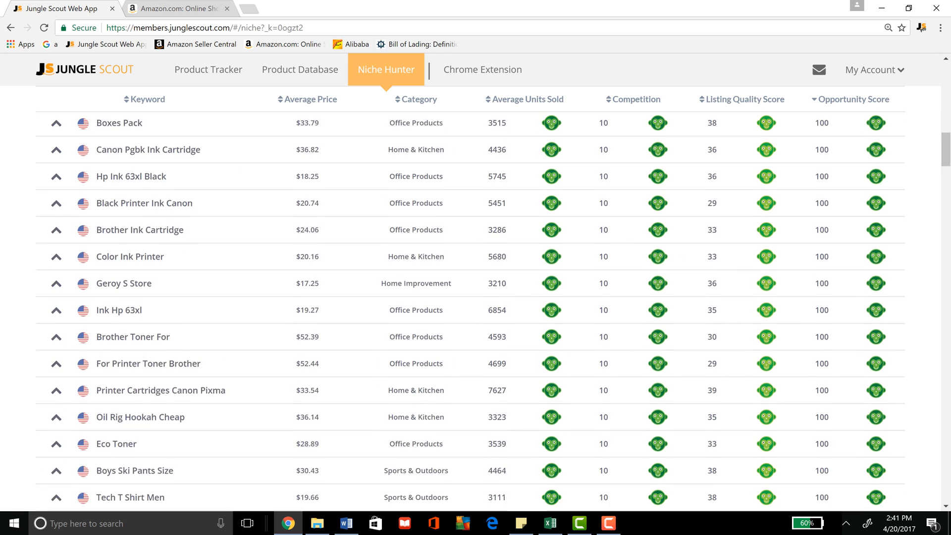
scroll(475, 297, down, 15)
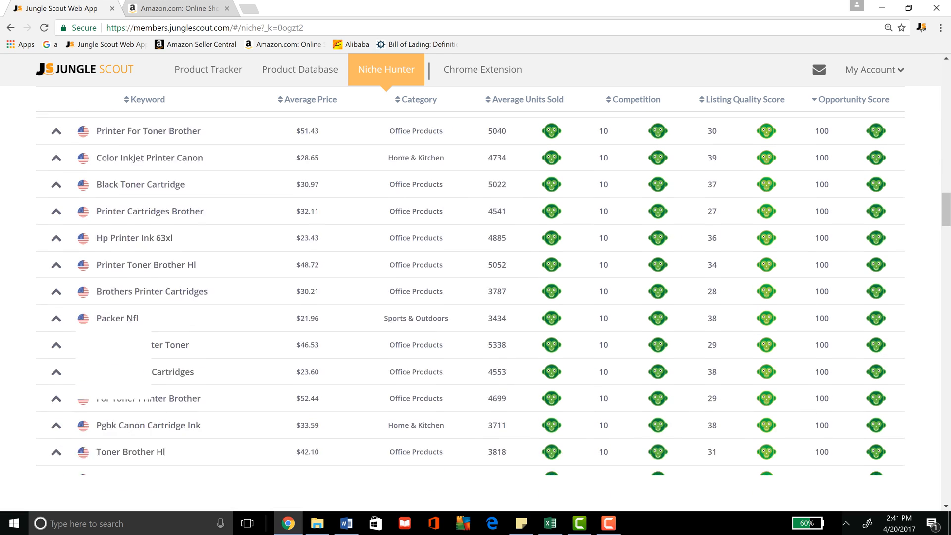
scroll(475, 297, down, 11)
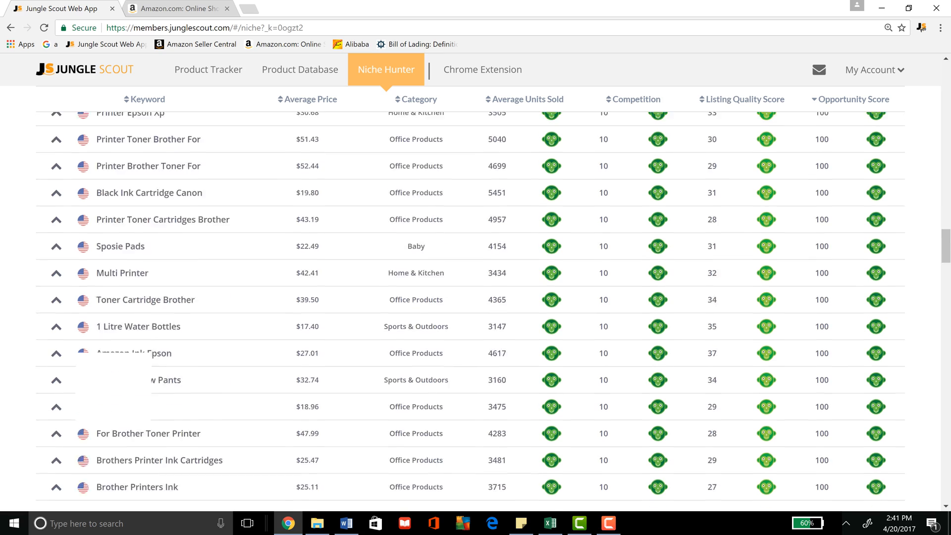
scroll(476, 298, down, 11)
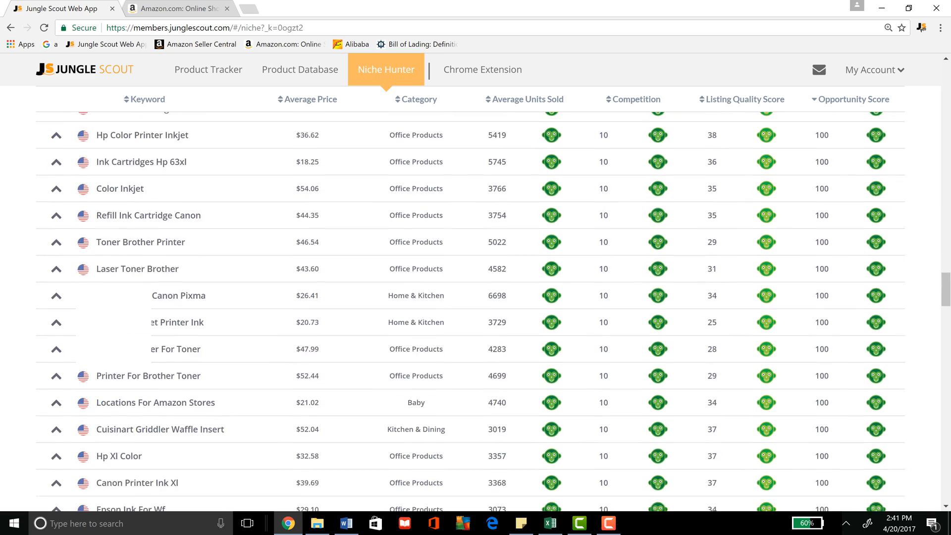
scroll(475, 297, down, 2)
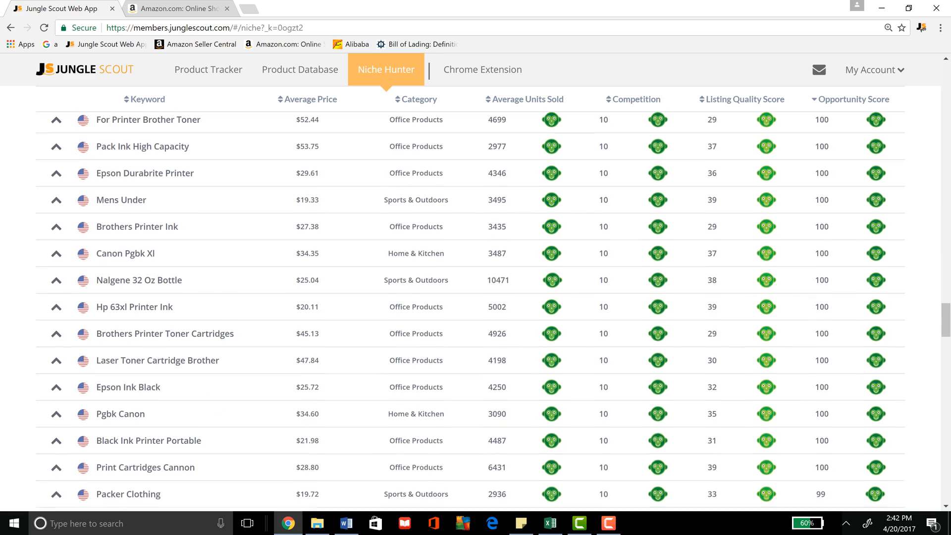
scroll(475, 297, down, 10)
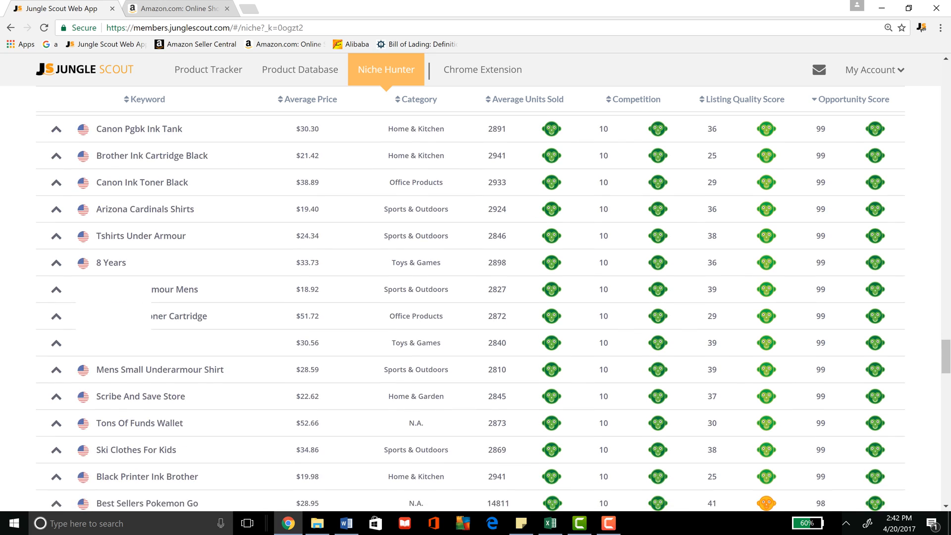
scroll(475, 297, down, 7)
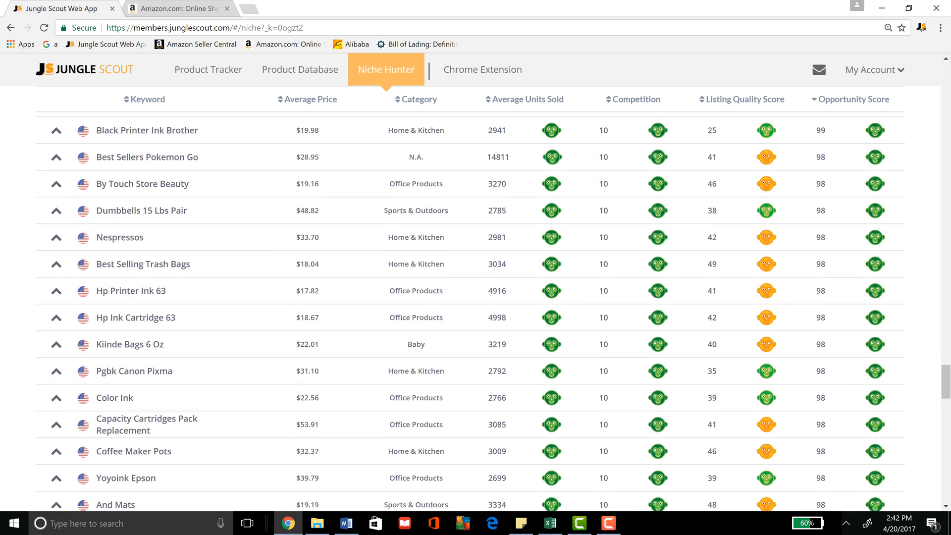
scroll(475, 297, down, 1)
scroll(475, 297, down, 6)
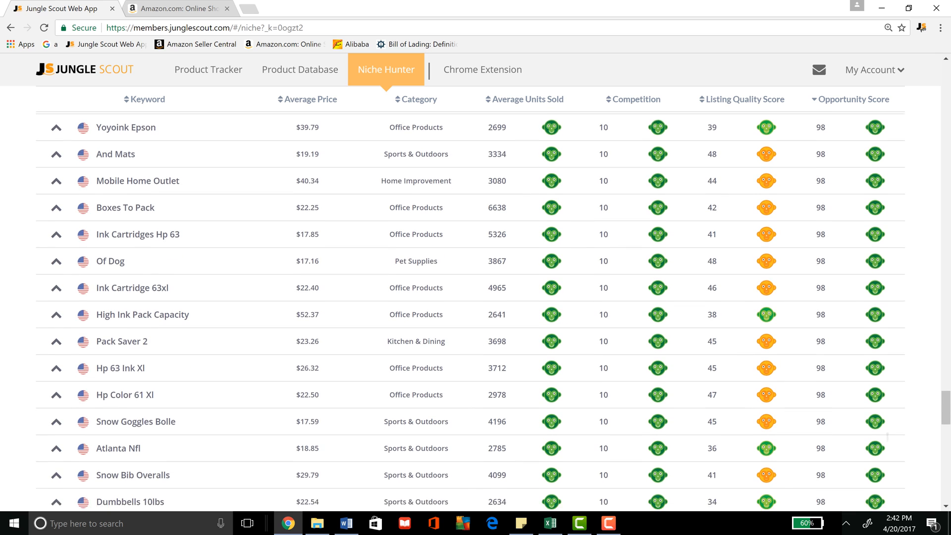
scroll(475, 297, down, 9)
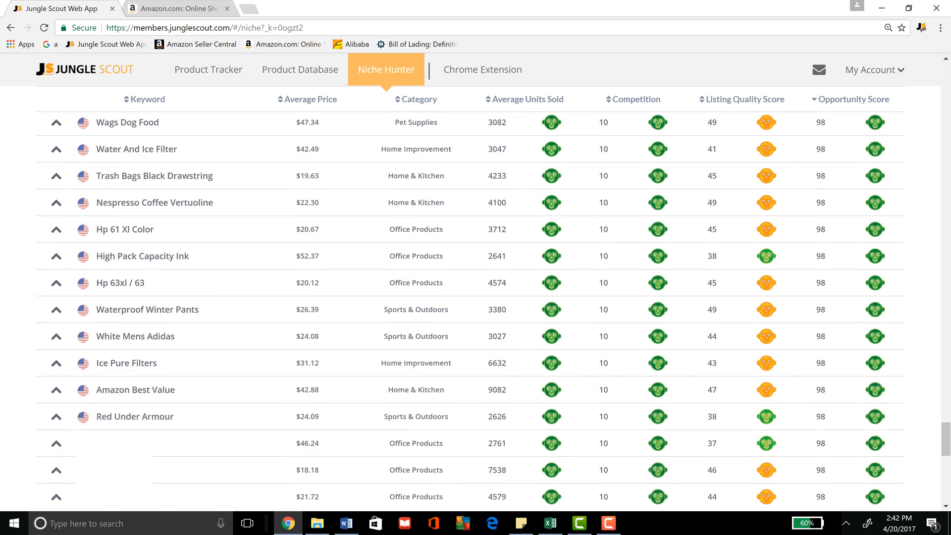
scroll(475, 297, down, 2)
scroll(475, 297, down, 7)
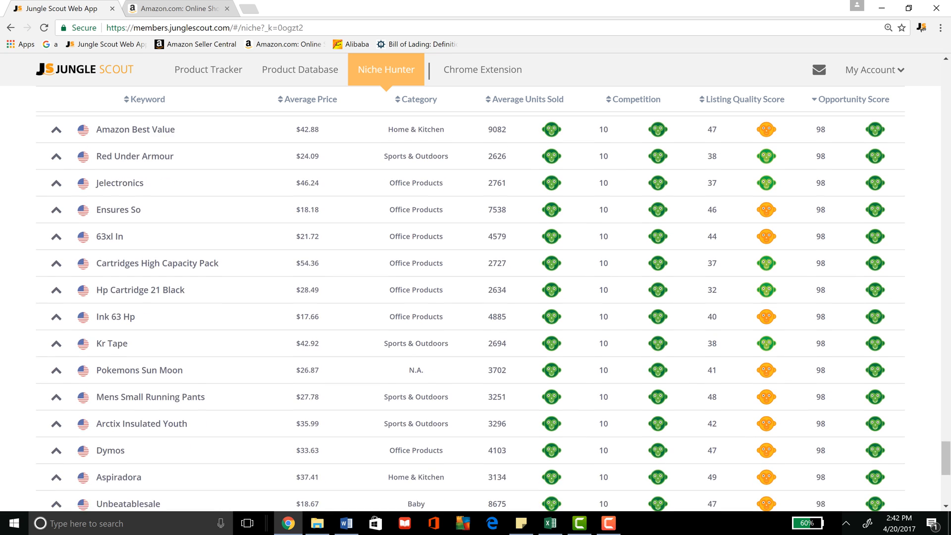
scroll(475, 297, down, 4)
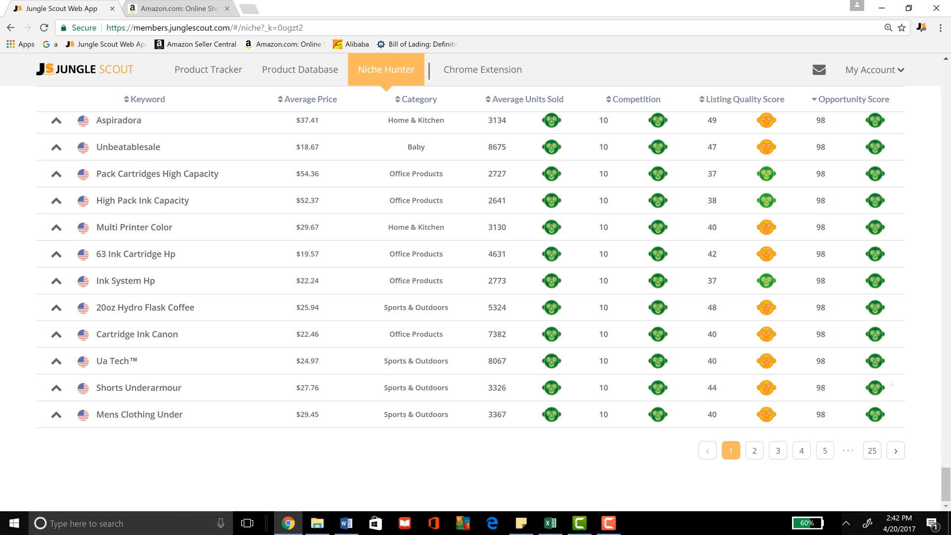
scroll(475, 297, up, 3)
scroll(475, 298, down, 1)
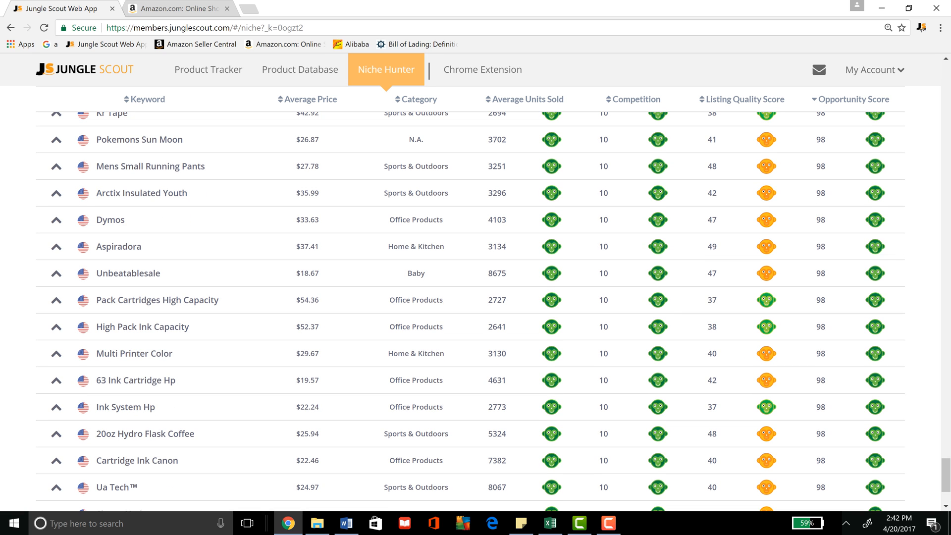
Expand the Ink System Hp niche and review its top products' prices, net, fees, reviews, estimated sales and revenue.
click(56, 407)
scroll(56, 406, down, 3)
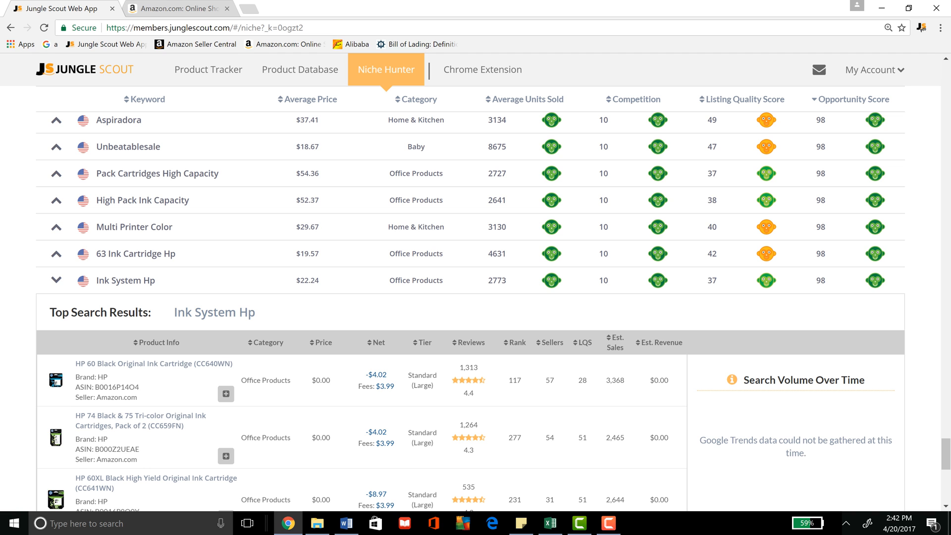
scroll(470, 311, down, 3)
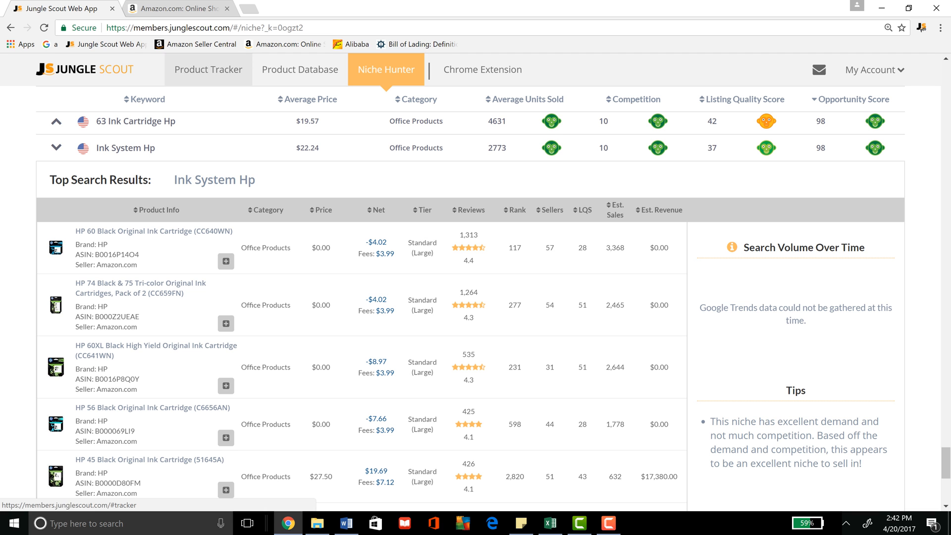
scroll(475, 311, down, 2)
scroll(475, 312, down, 4)
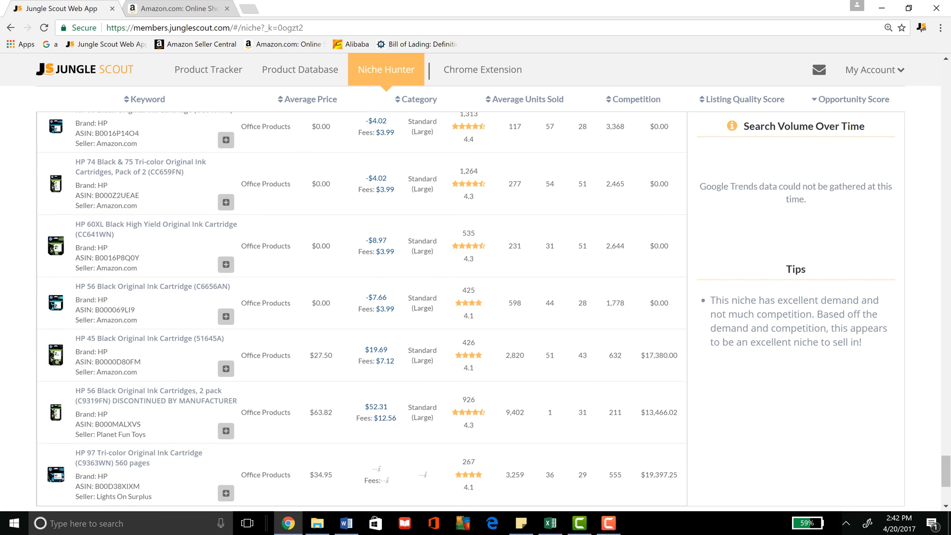
scroll(377, 461, up, 2)
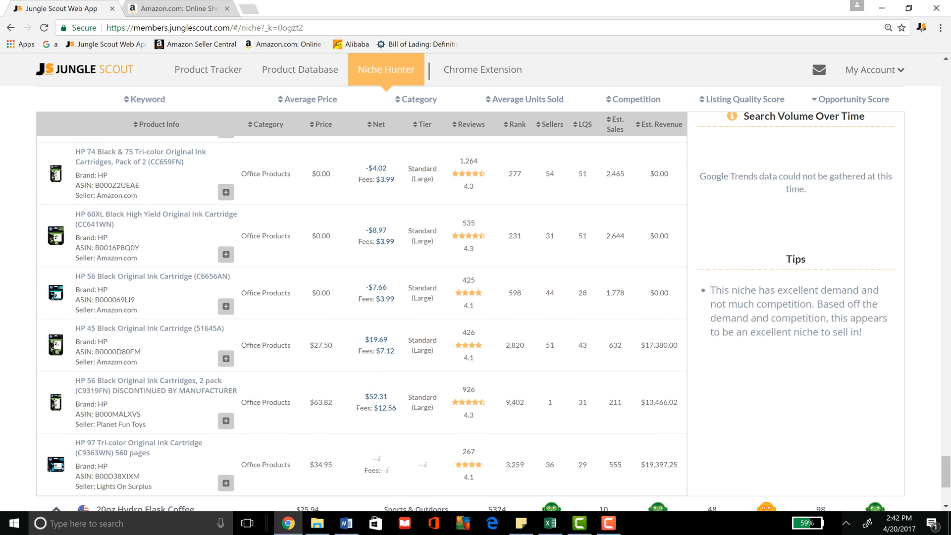
mouse_move(377, 460)
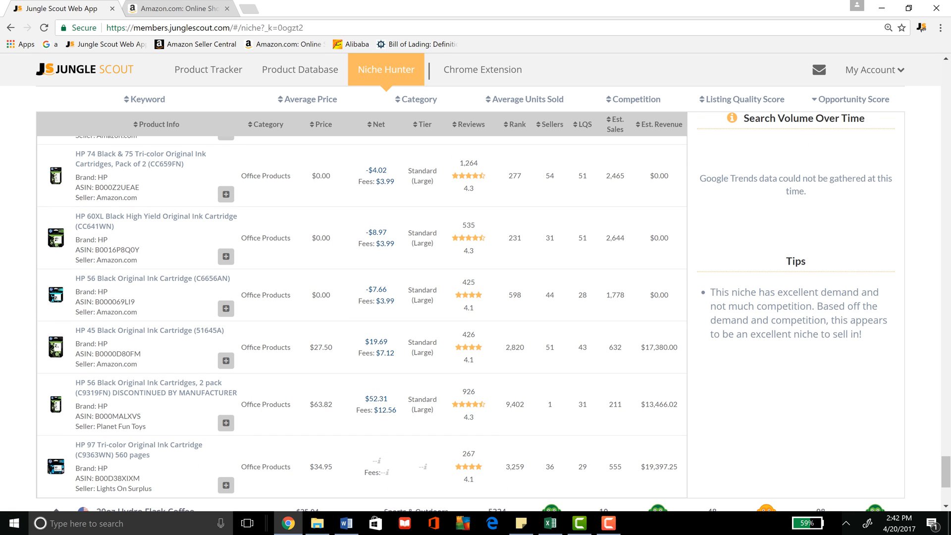
scroll(470, 312, down, 2)
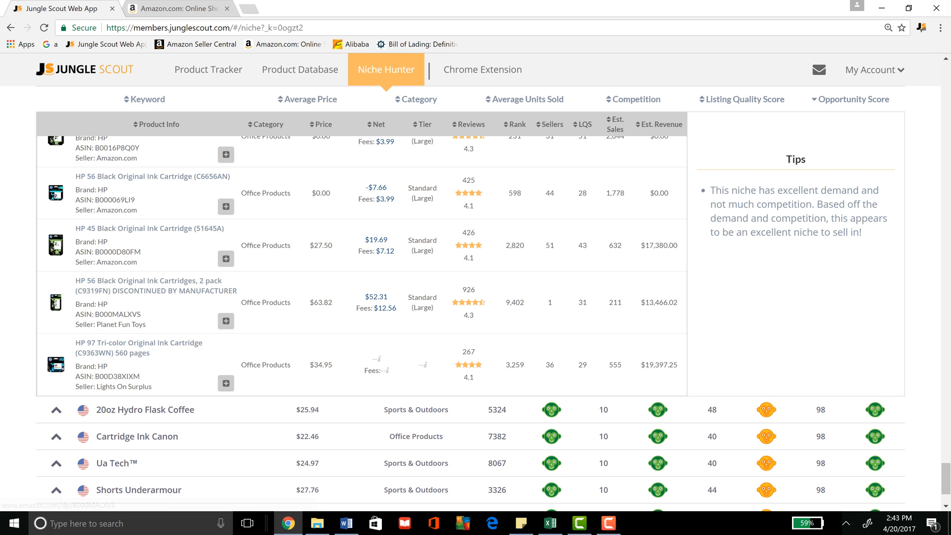
Switch to the Product Profit Calculator workbook in Excel and enter "ink cartridge" as the product name in cell A2.
mouse_move(550, 523)
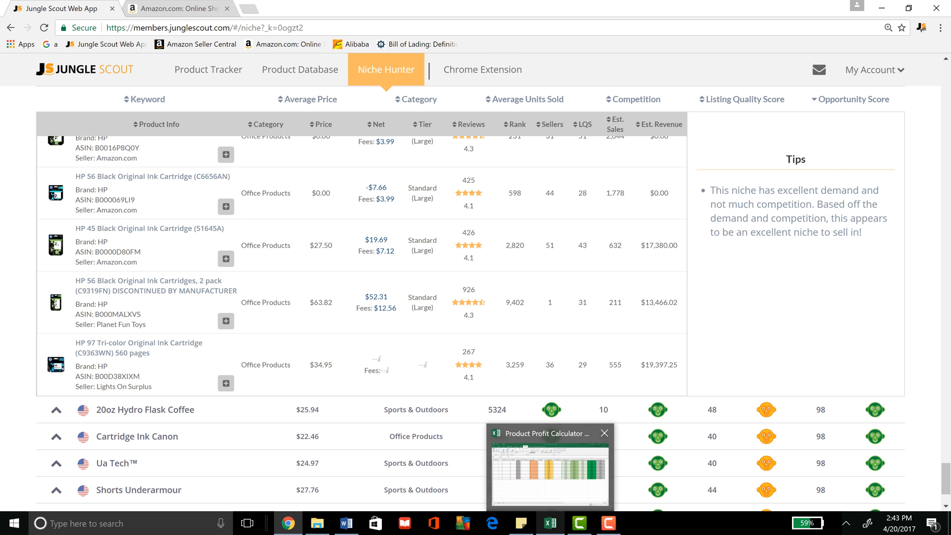
click(550, 474)
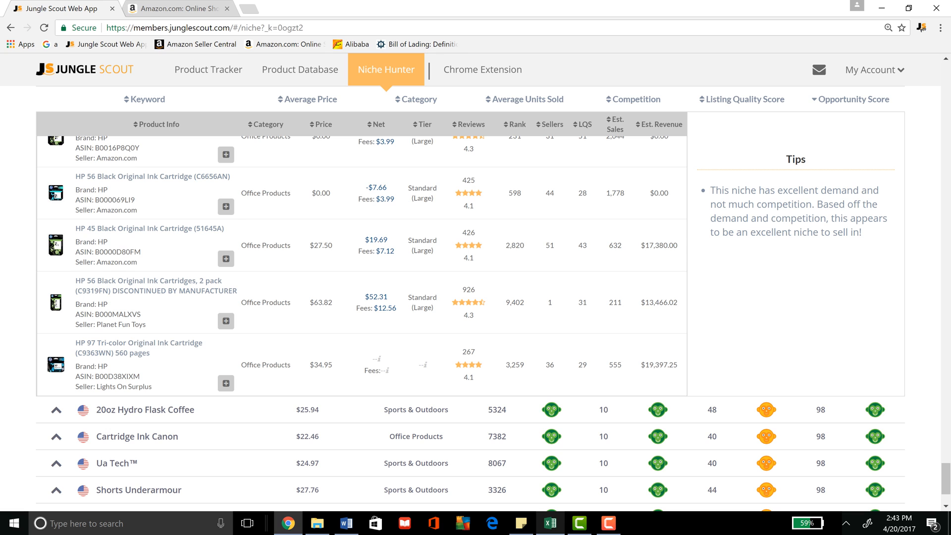
click(550, 523)
click(33, 146)
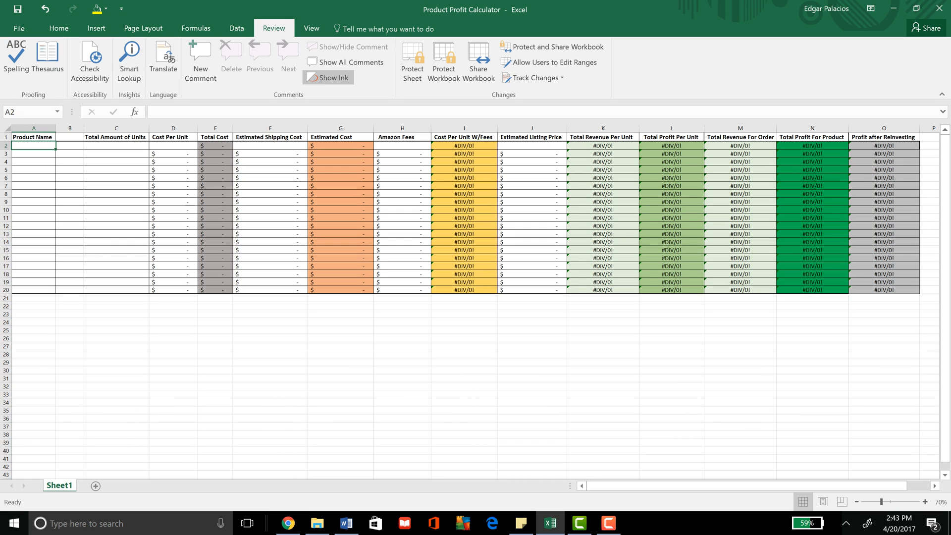
text(ink)
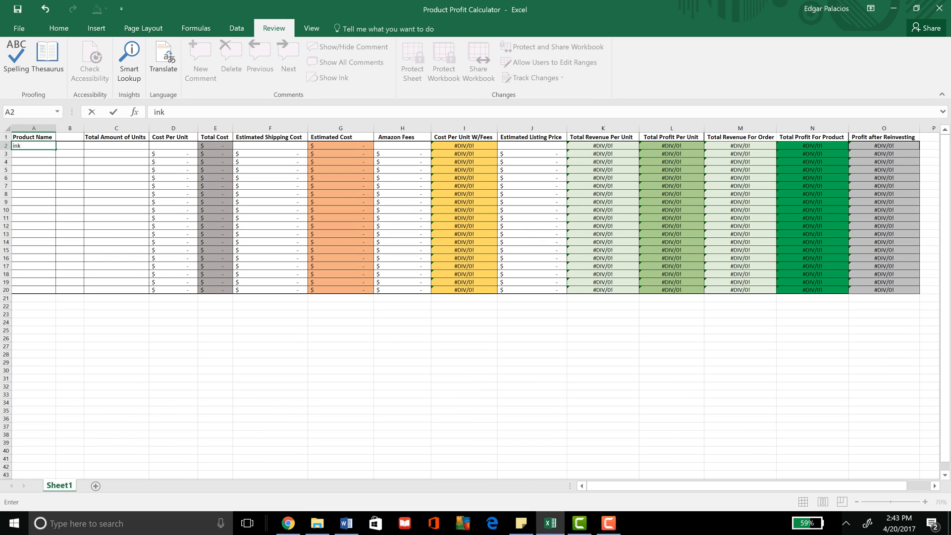
text( ac)
text(artri)
text(dge)
click(116, 145)
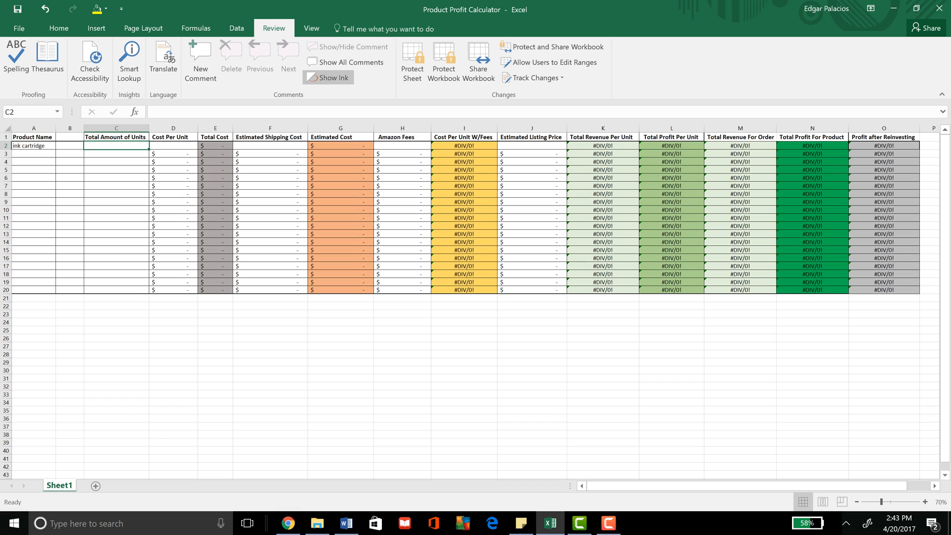
Switch back to Chrome, open the Amazon listing of the HP 56 Black two-pack, and search Amazon's Office Products for "ink cartridge".
click(288, 523)
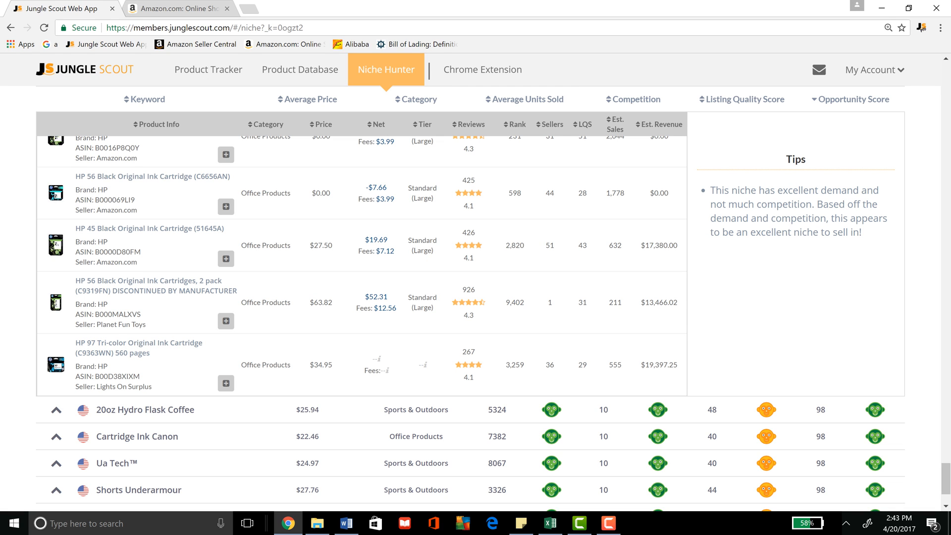
click(134, 286)
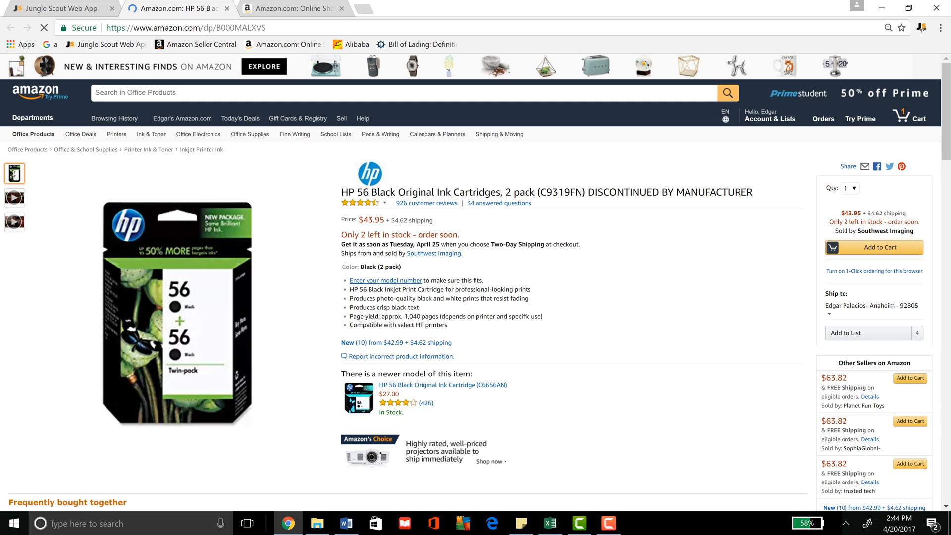
text(i)
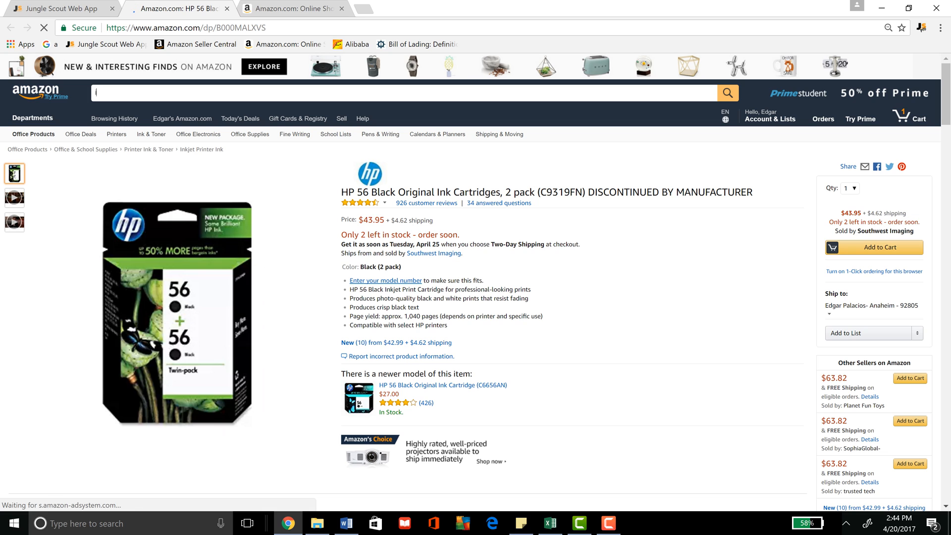
text(nk cartridg)
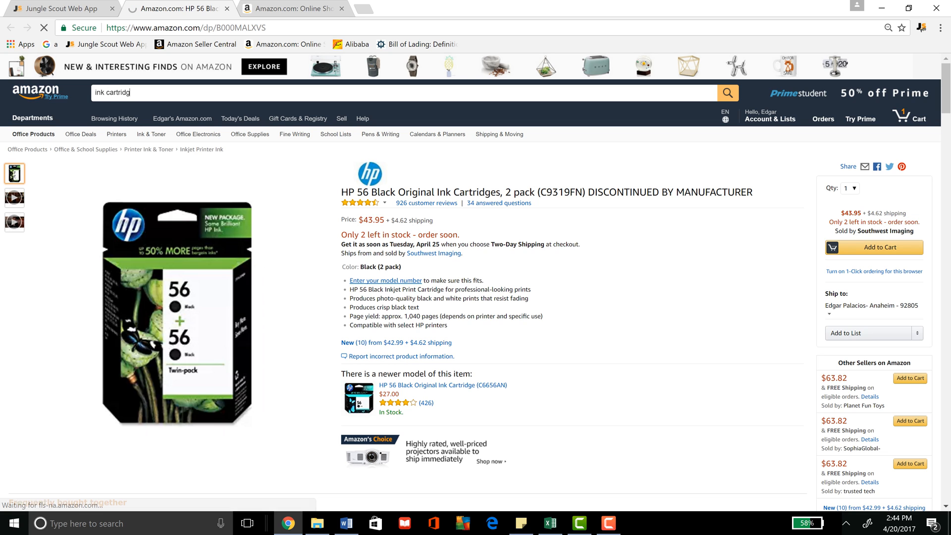
text(e)
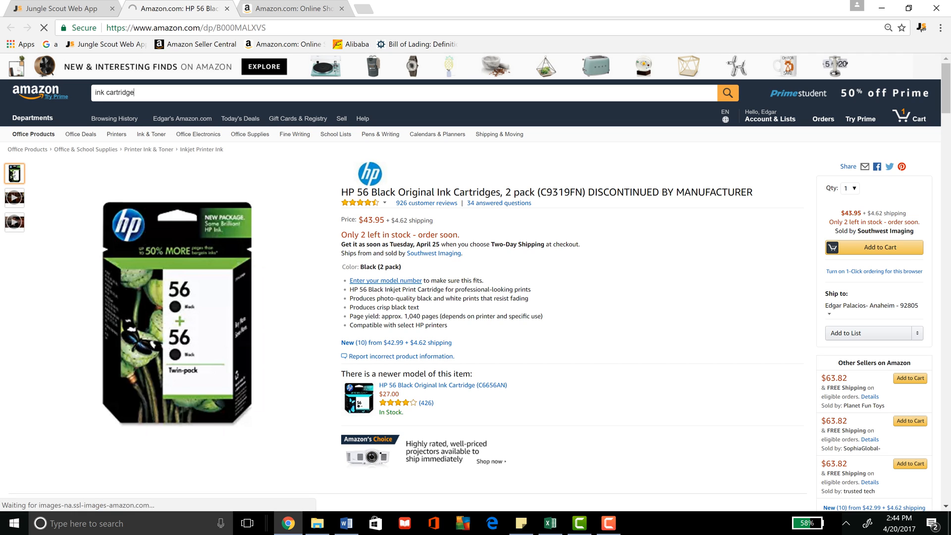
key(Return)
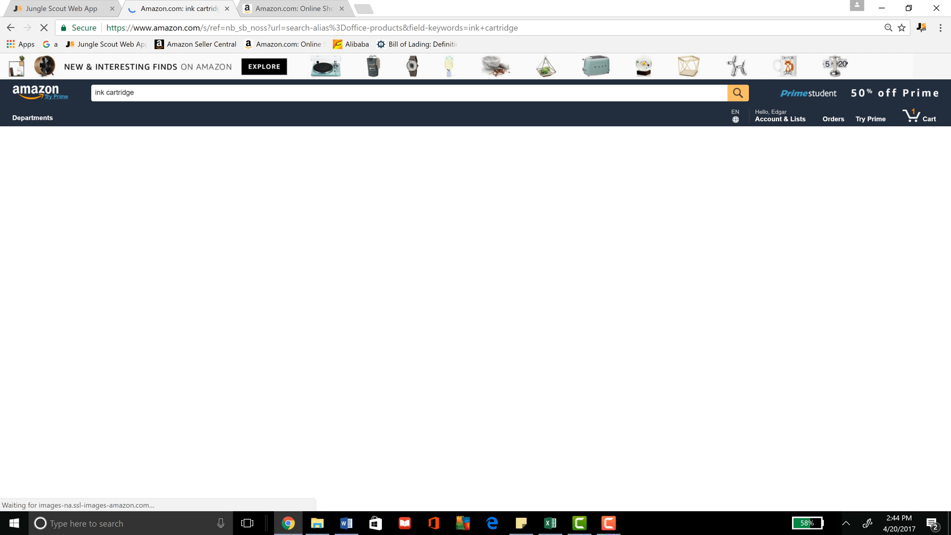
Browse the ink cartridge search results, analyse them with the Jungle Scout extension, and sort the products by estimated revenue, highest first.
scroll(475, 281, down, 5)
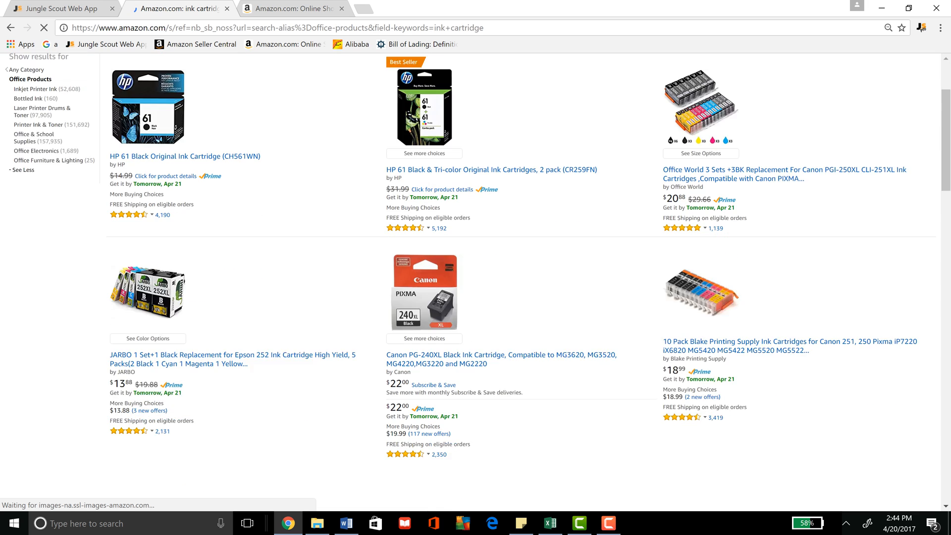
scroll(475, 281, down, 2)
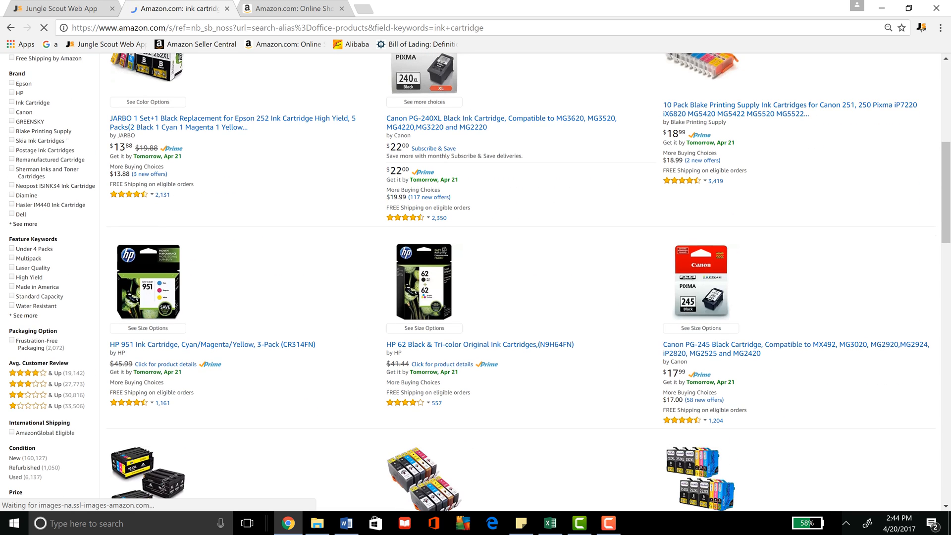
scroll(476, 281, down, 3)
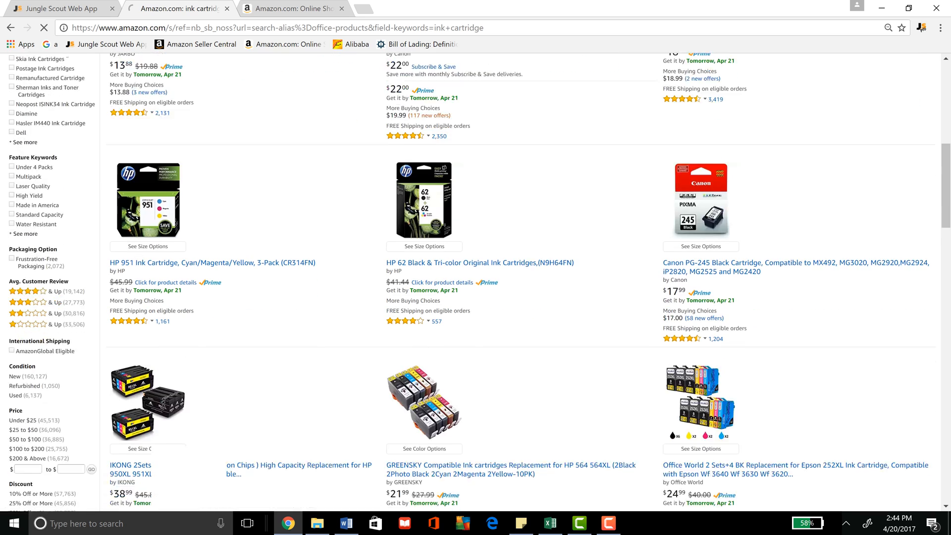
scroll(475, 281, up, 9)
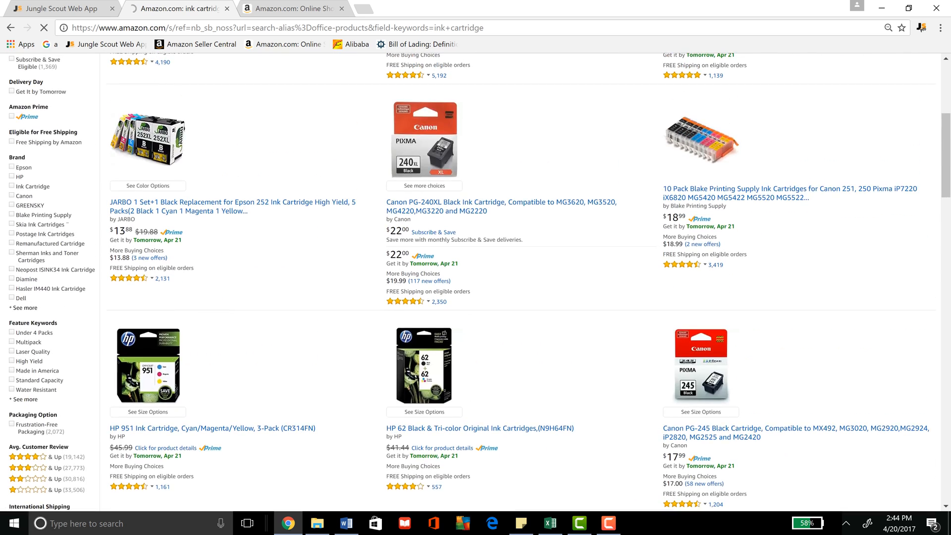
scroll(476, 282, up, 1)
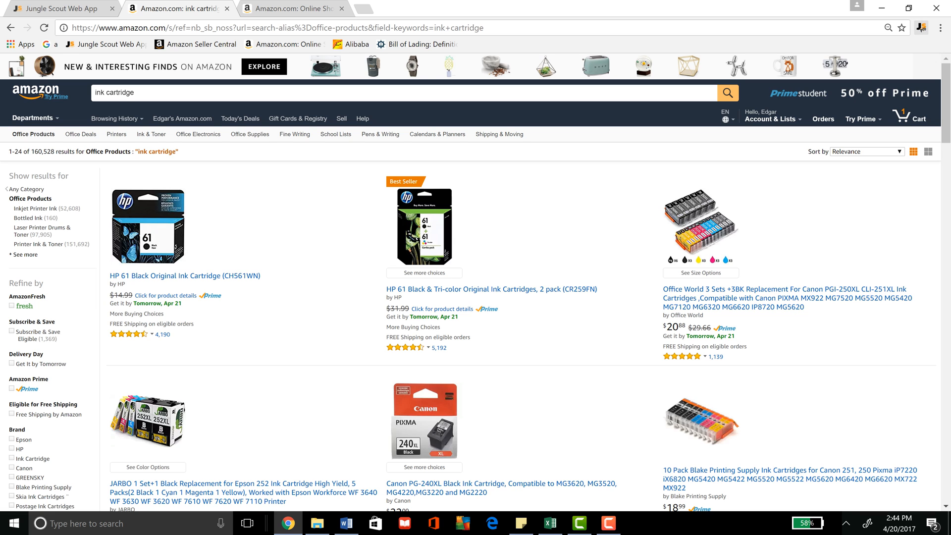
click(920, 27)
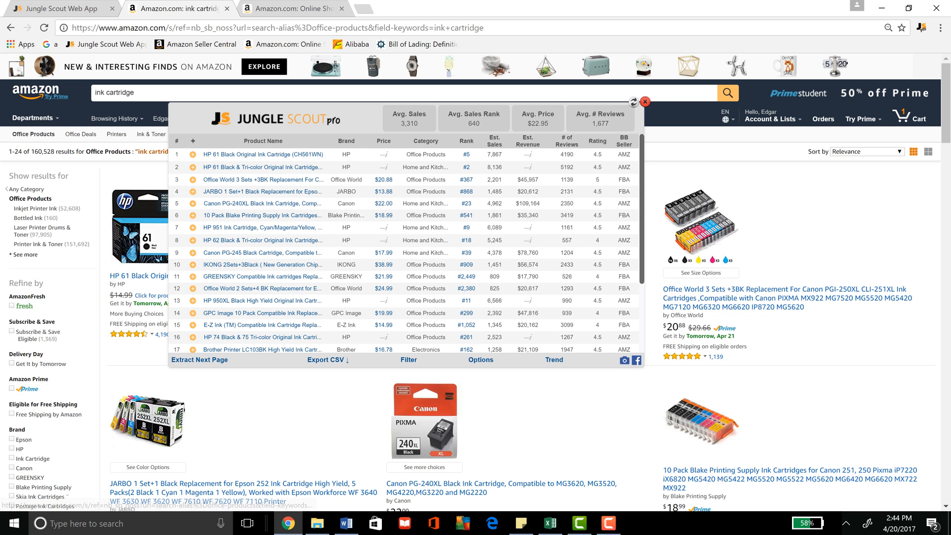
click(527, 142)
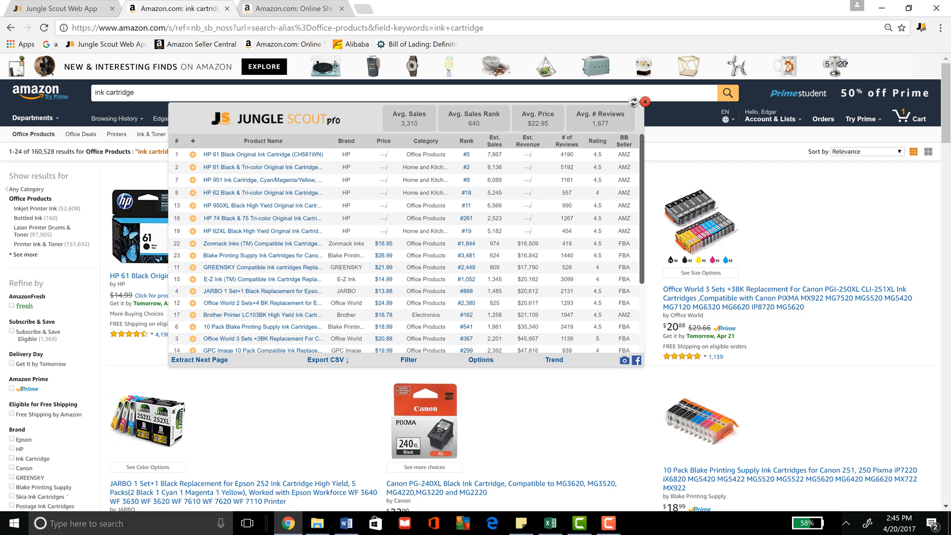
click(527, 141)
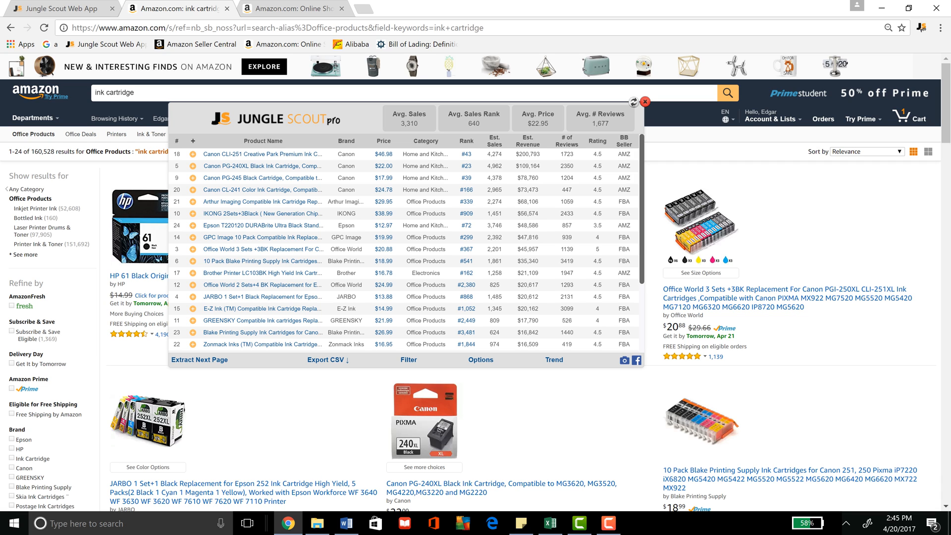
mouse_move(297, 154)
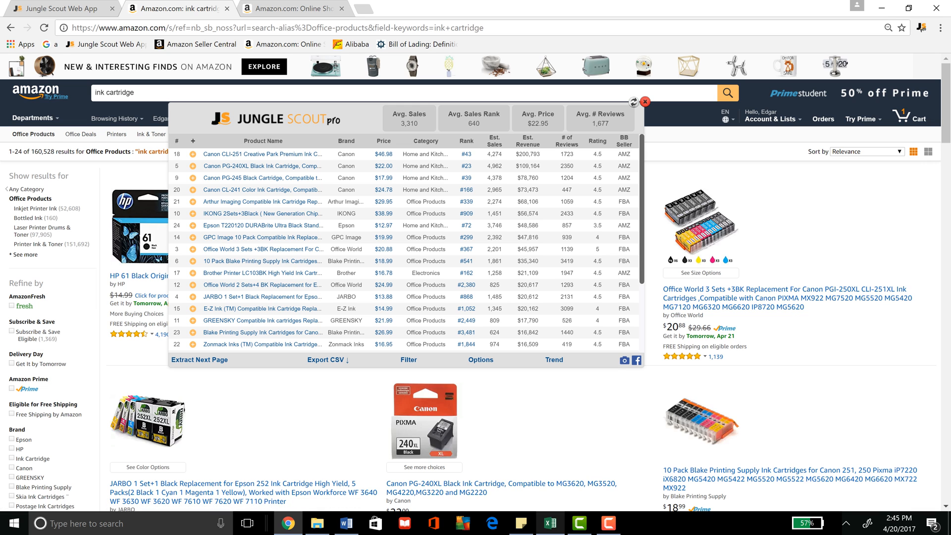
Switch to the Product Profit Calculator in Excel and enter 500 total units and a cost per unit of 4 for the ink cartridge.
click(550, 523)
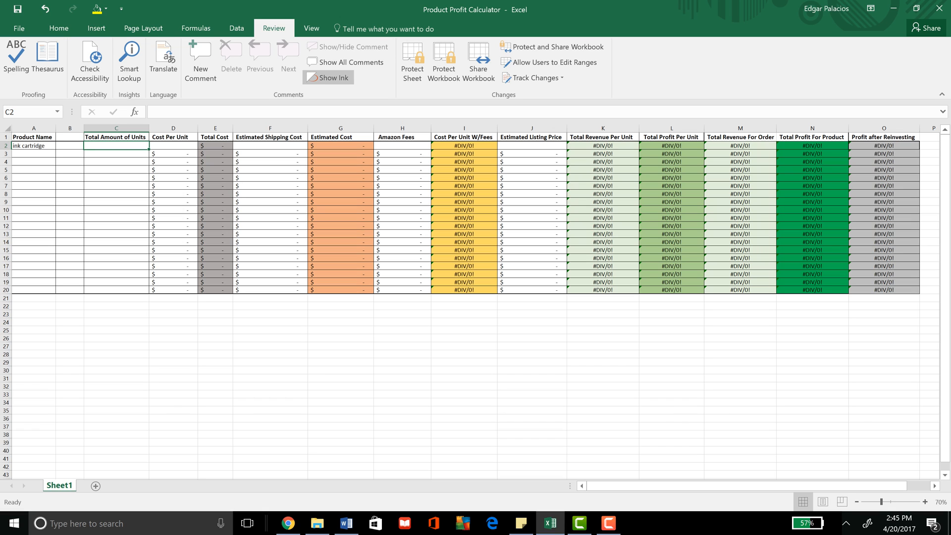
text(500)
key(Tab)
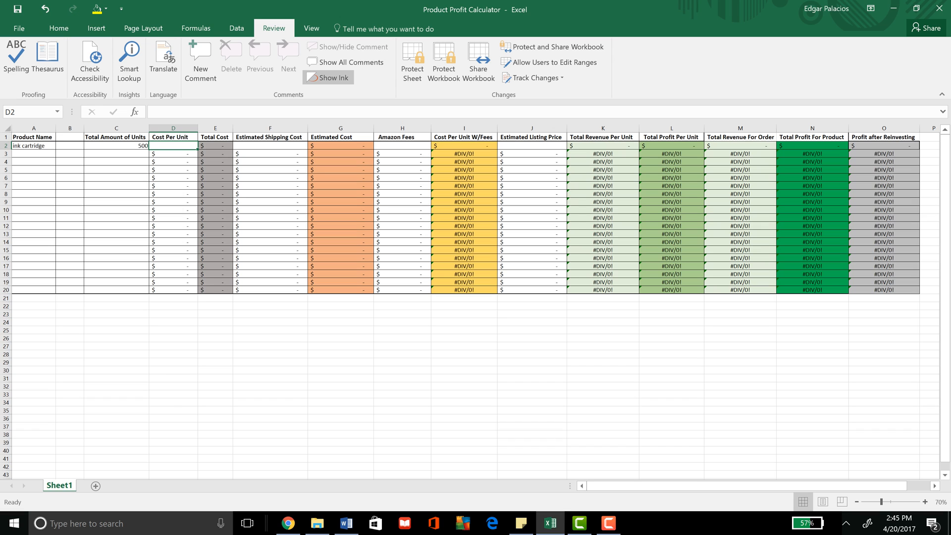
text(4)
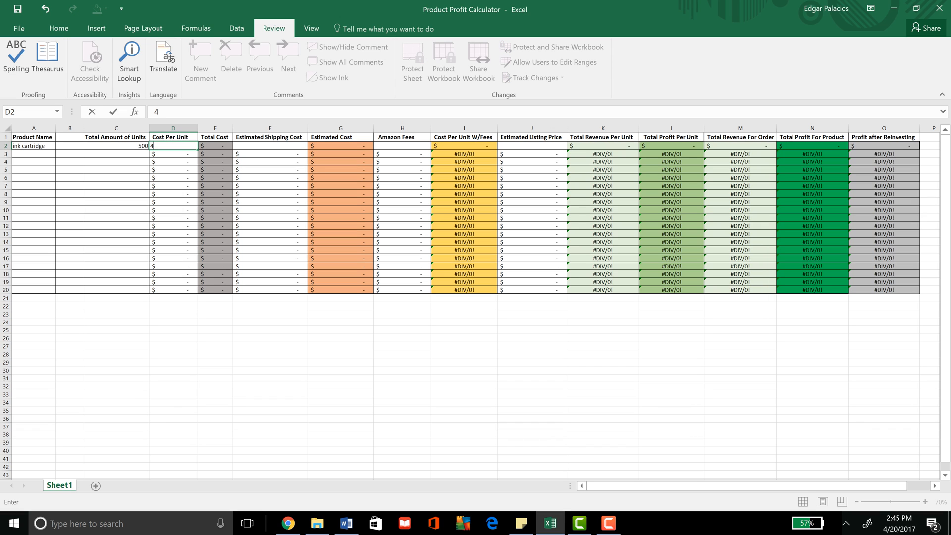
key(Tab)
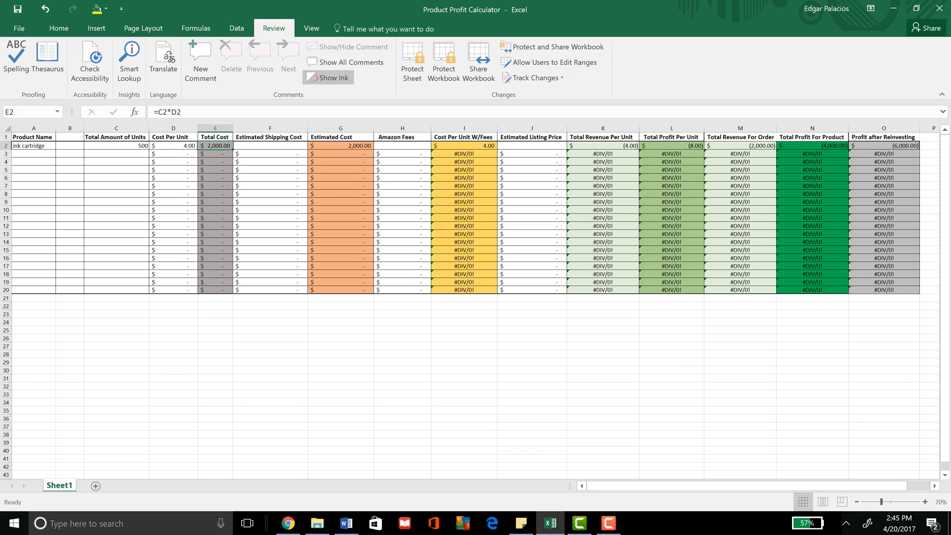
key(Left)
key(Right)
key(Left)
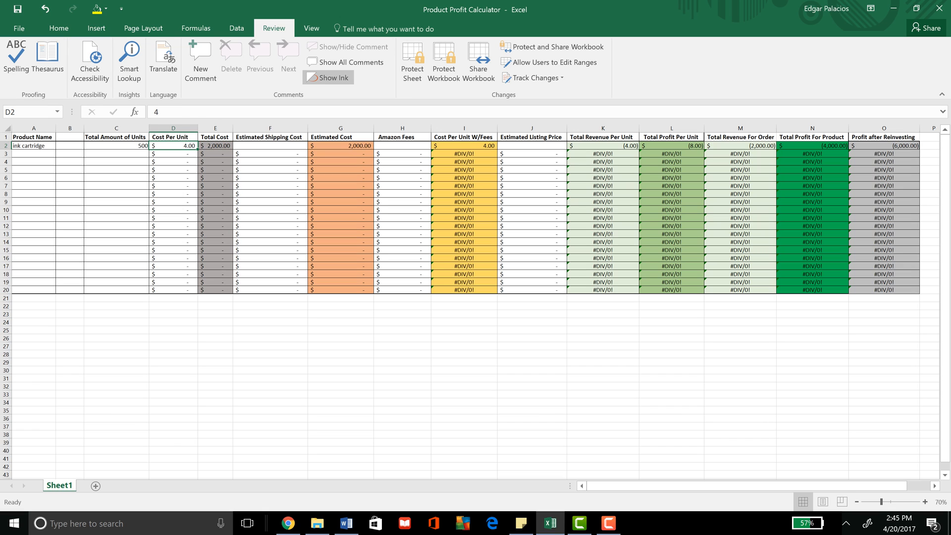
key(Left)
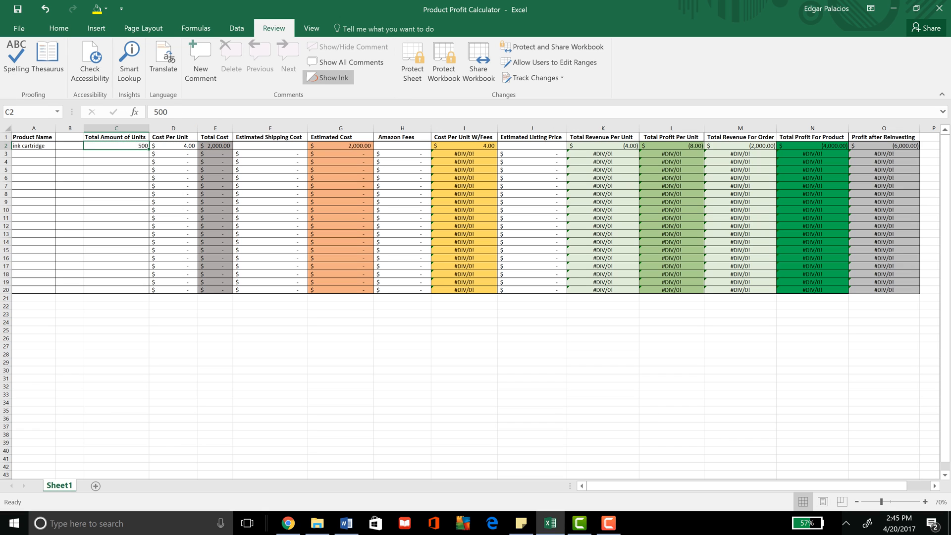
key(Right)
key(Right)
Enter 390 as the ink cartridge's estimated shipping cost in cell F2.
click(270, 145)
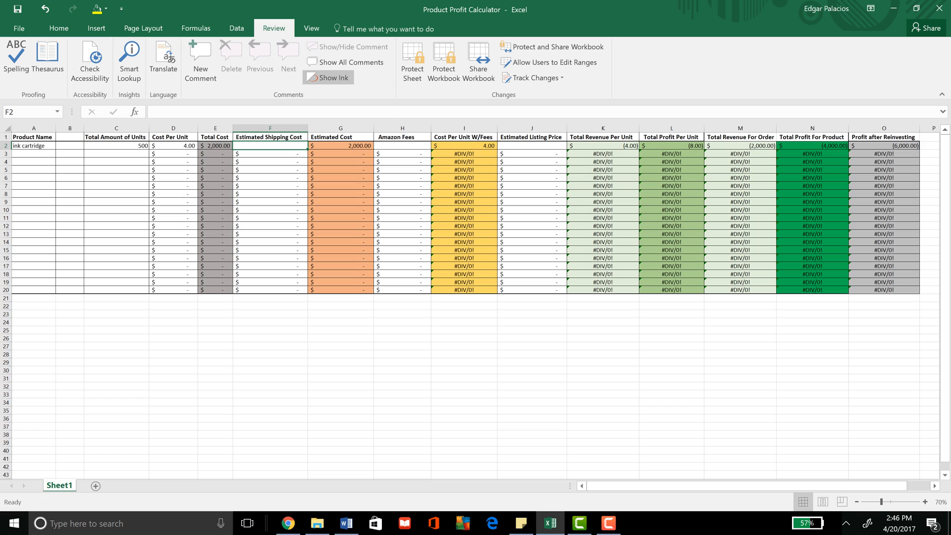
text(390)
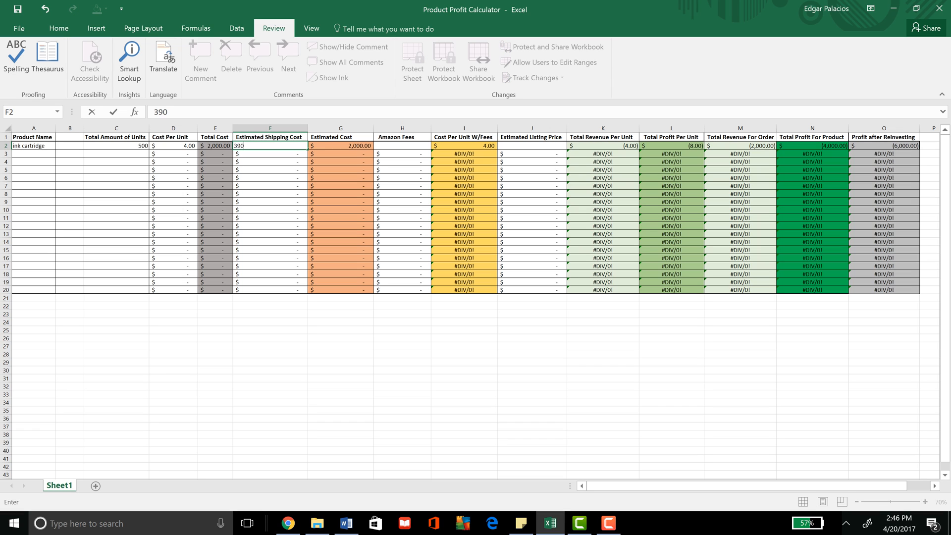
key(Tab)
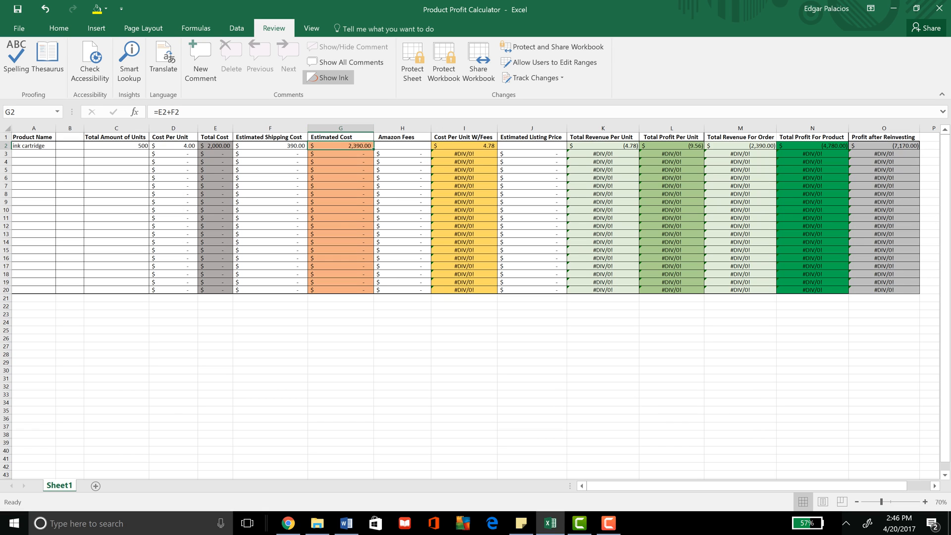
Check the HP cartridge fees in Jungle Scout's Niche Hunter in Chrome, then return to Excel and enter 6 as the Amazon fees in H2.
key(Tab)
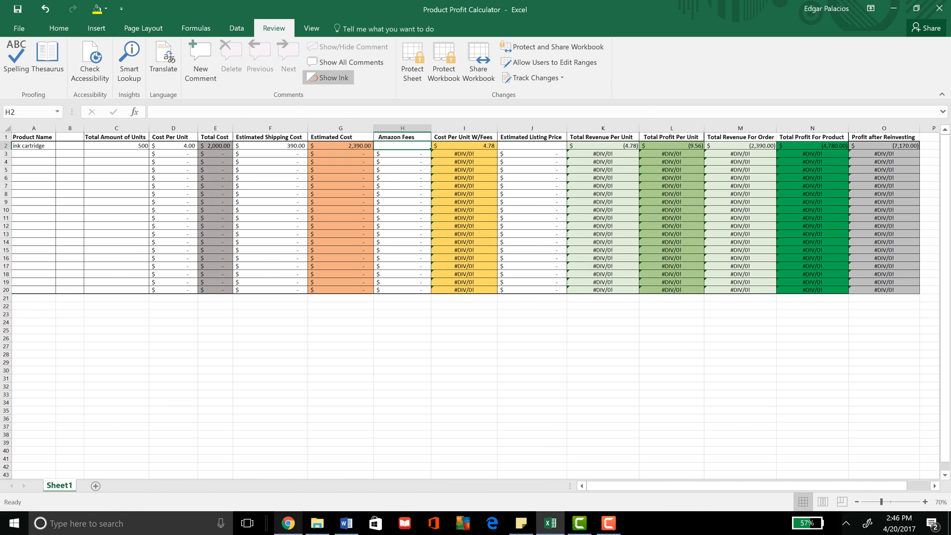
click(288, 523)
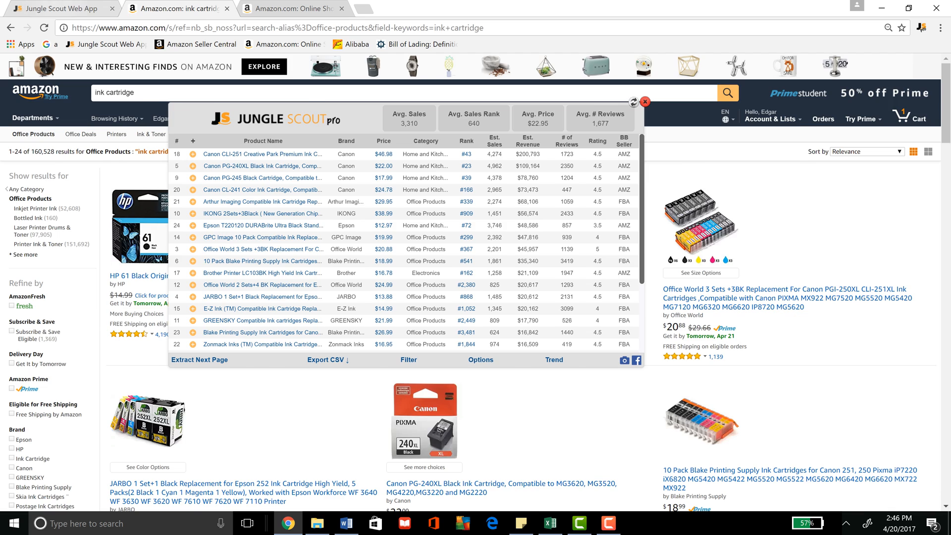
click(61, 9)
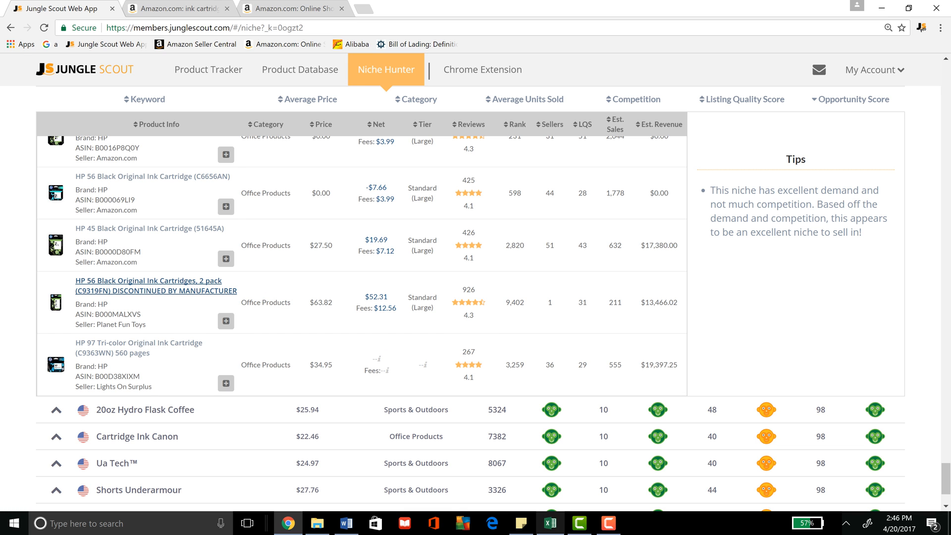
click(549, 522)
text(6)
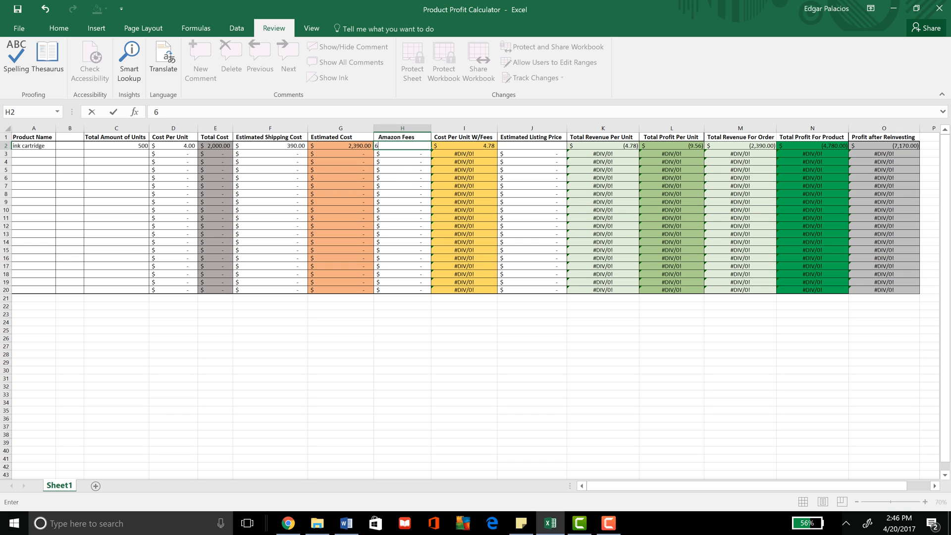
key(Tab)
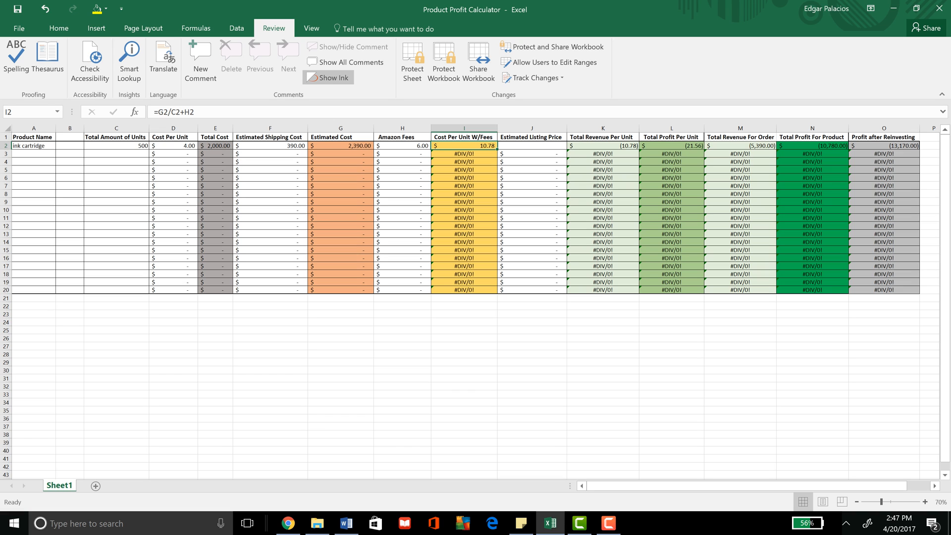
Check the ink cartridge prices on the Amazon results page in Chrome, and enter 27 as the estimated listing price in Excel cell J2.
click(532, 145)
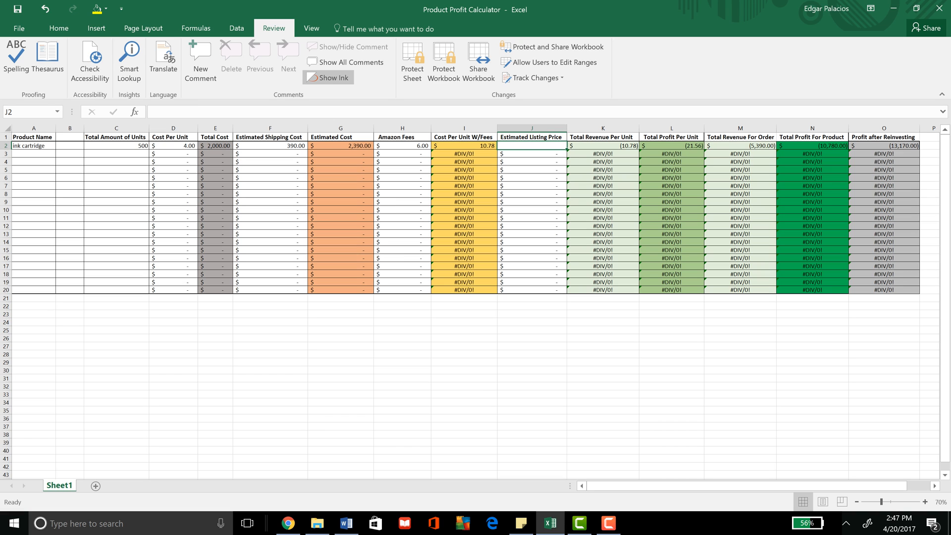
click(288, 523)
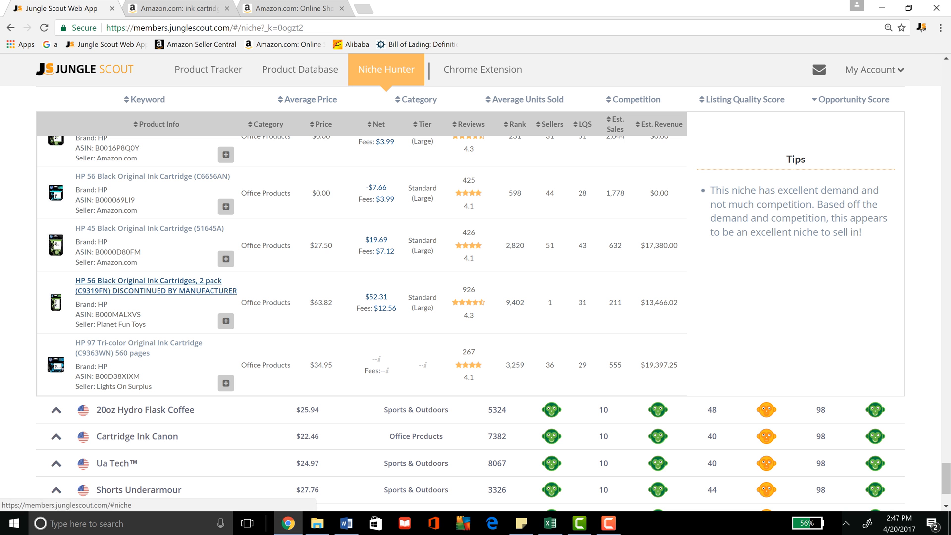
click(191, 8)
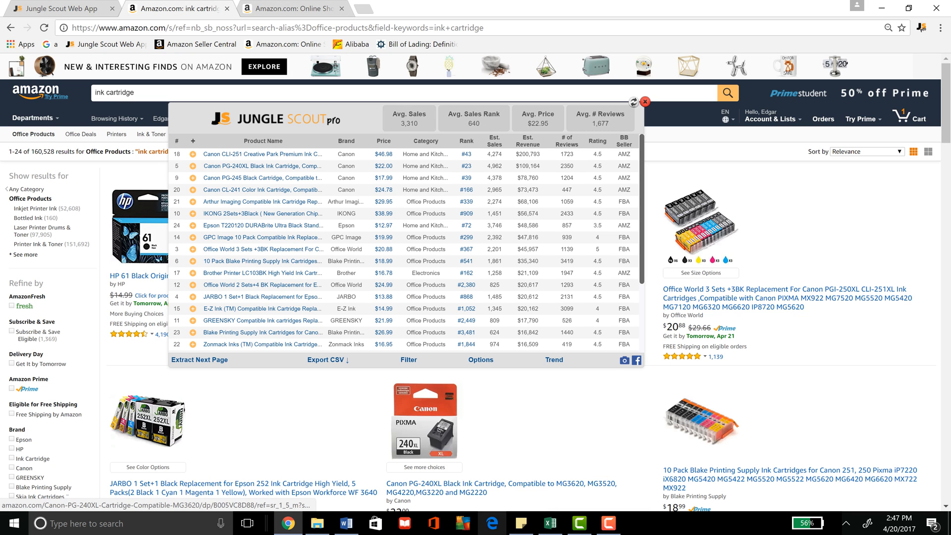
click(549, 523)
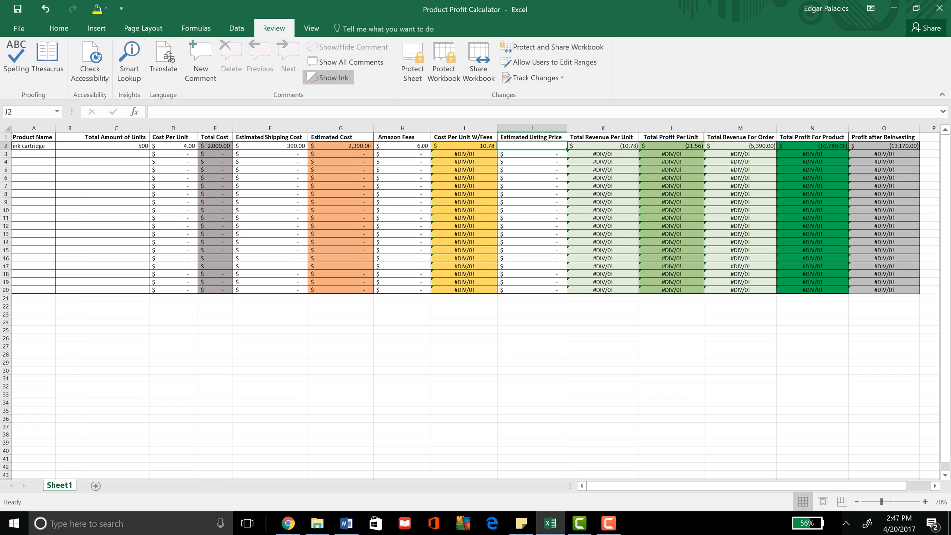
text(27)
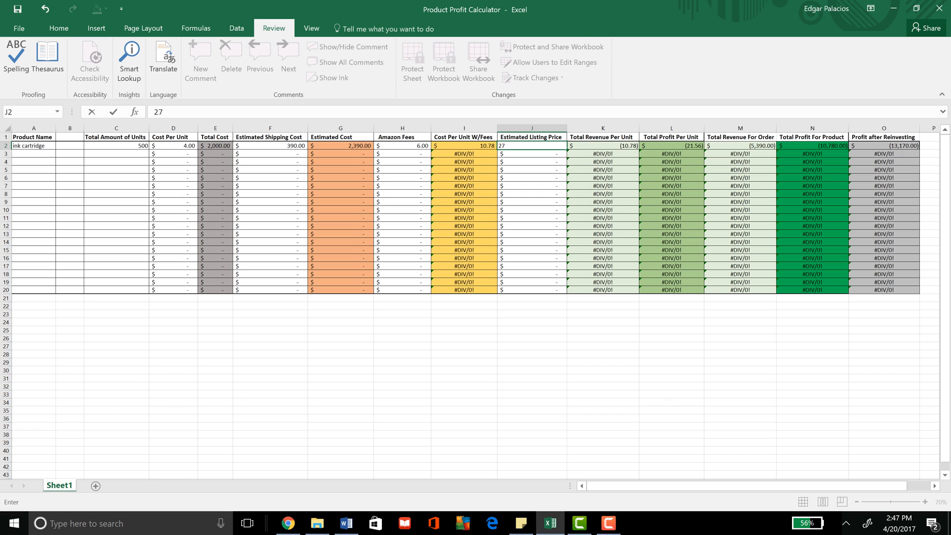
key(Tab)
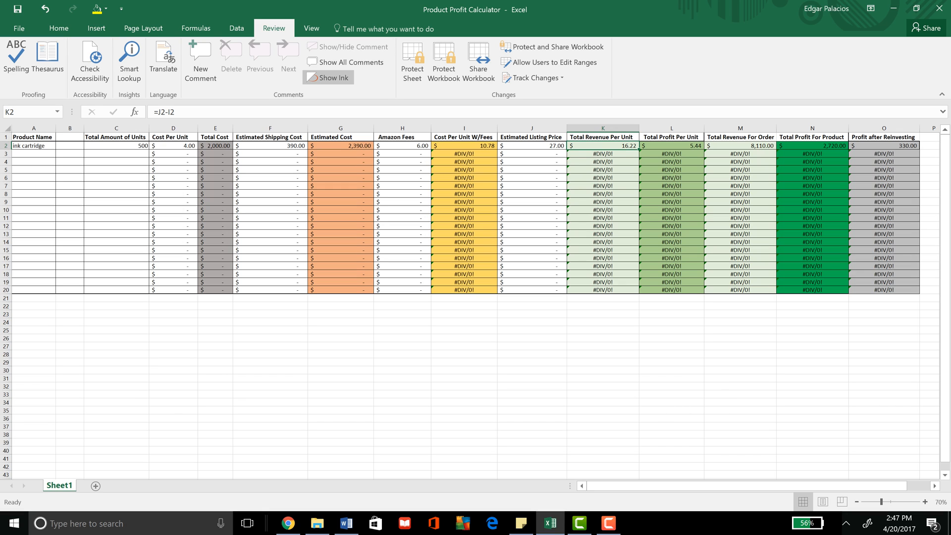
Examine the ink cartridge row's profit per unit, order revenue, product profit, profit after reinvesting and cost per unit.
click(671, 145)
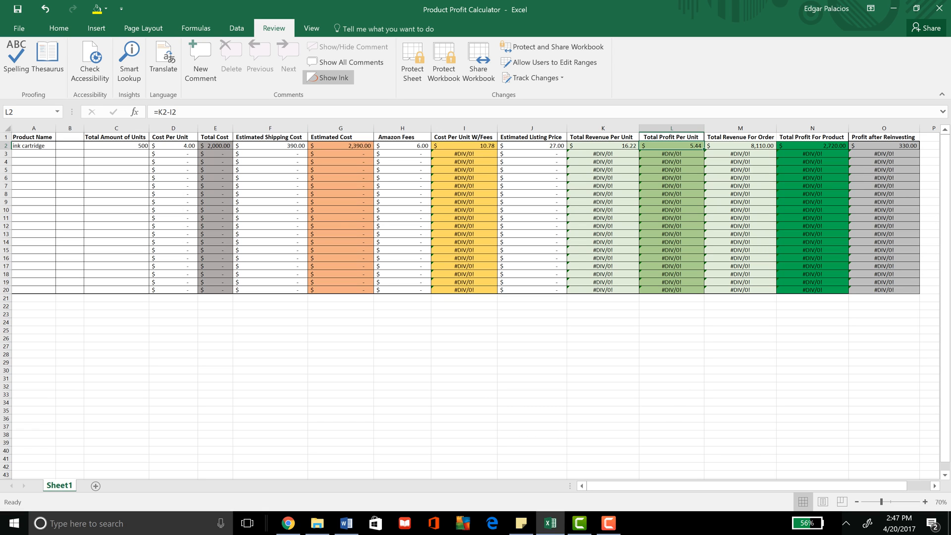
click(740, 146)
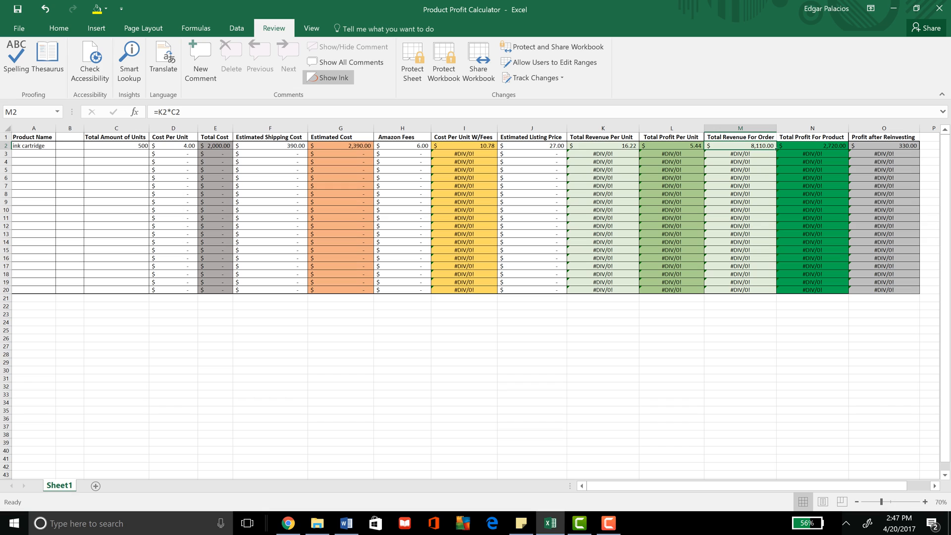
click(812, 145)
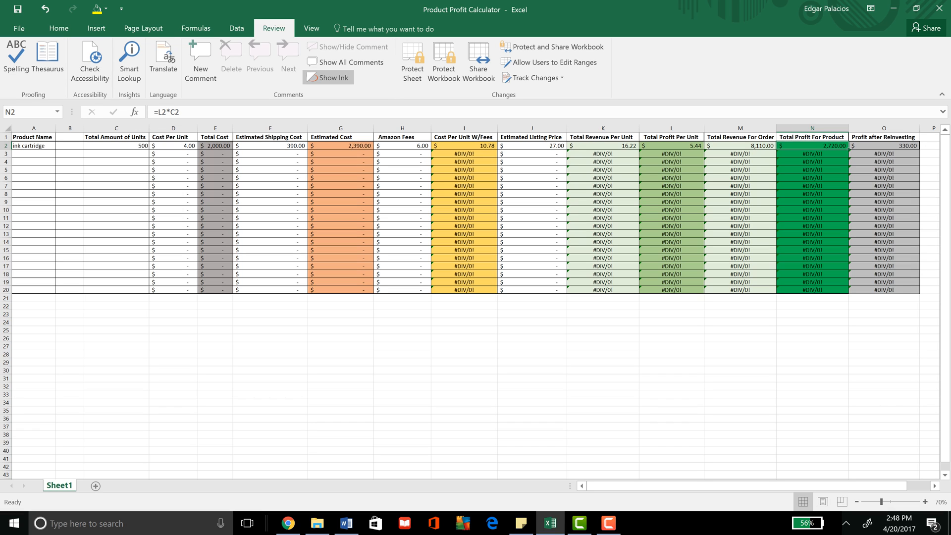
click(884, 146)
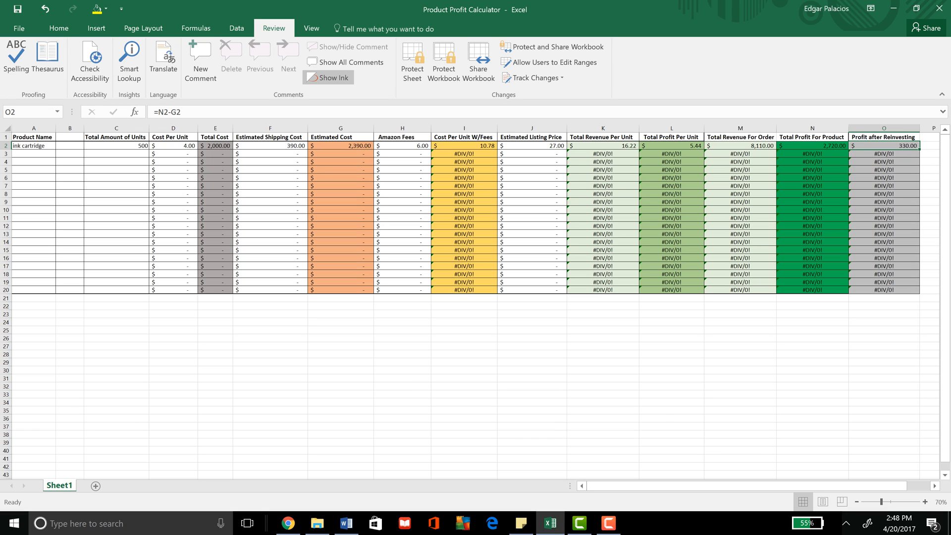
click(812, 146)
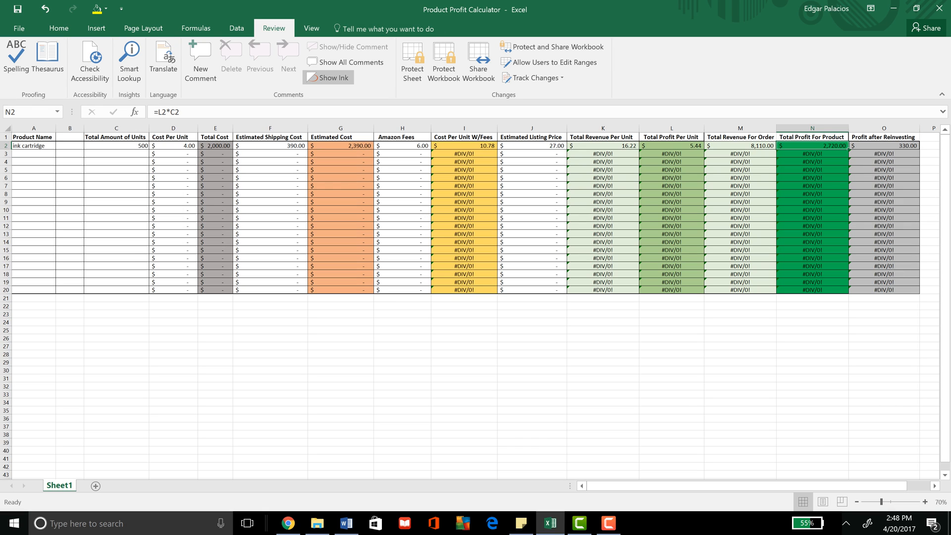
click(173, 145)
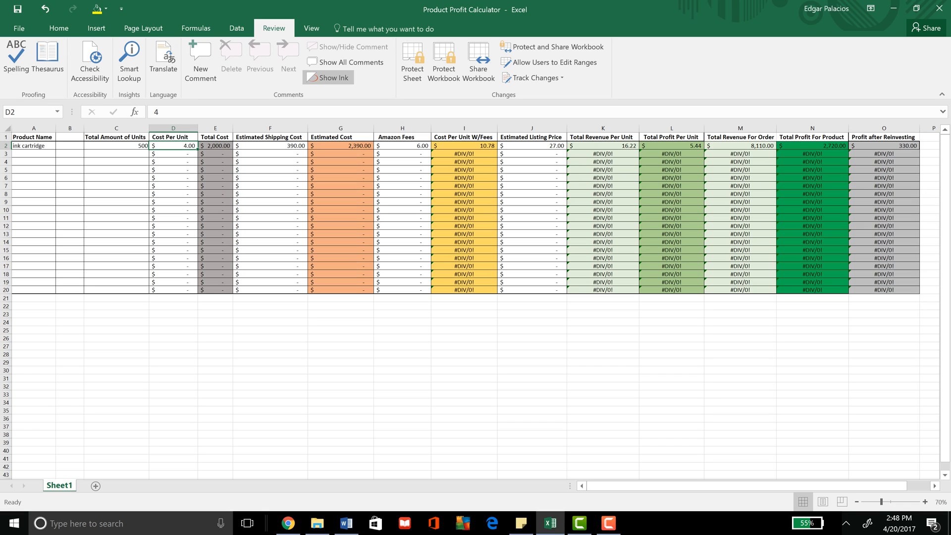
Set the ink cartridge's cost per unit to 2.5 in cell D2.
text(2.5)
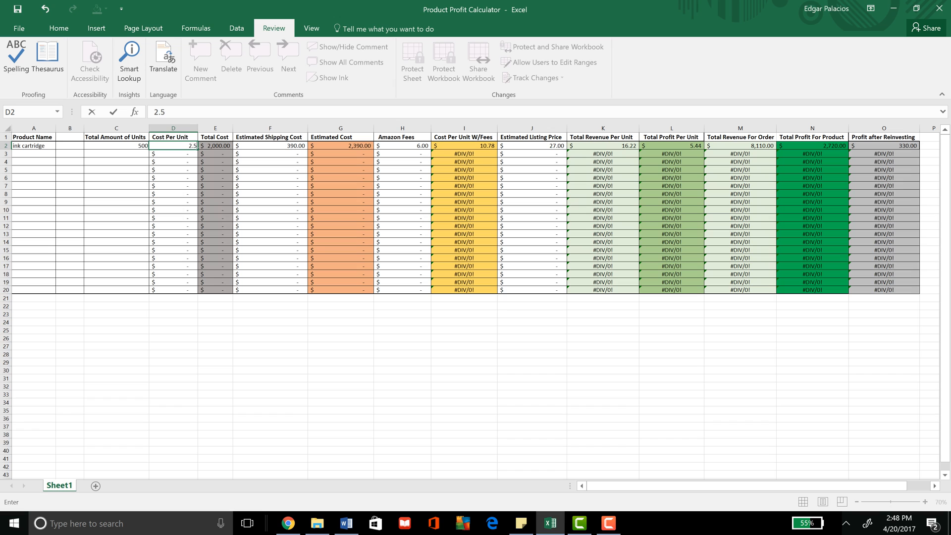
key(Tab)
key(Tab)
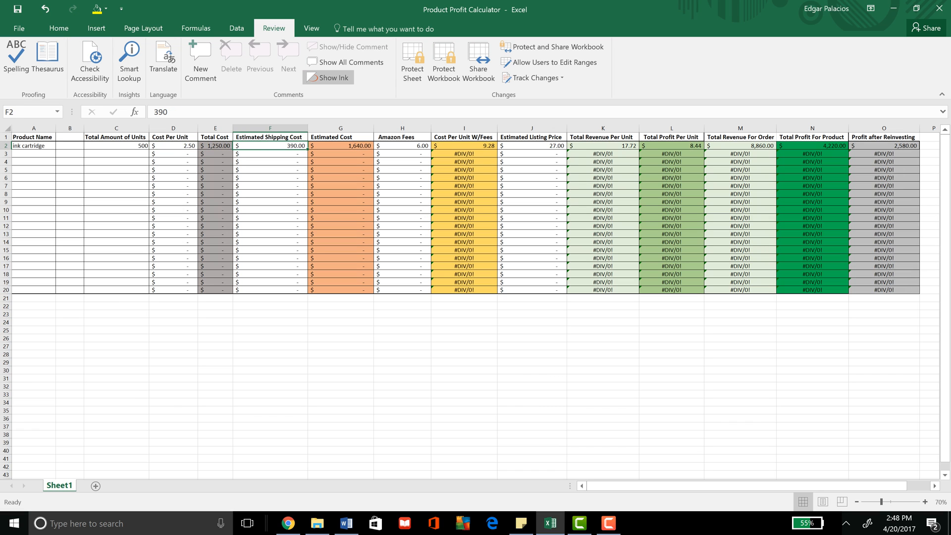
Set the ink cartridge's estimated listing price to 30 in cell J2 and check the recalculated profit figures.
key(Tab)
key(Tab)
key(Tab)
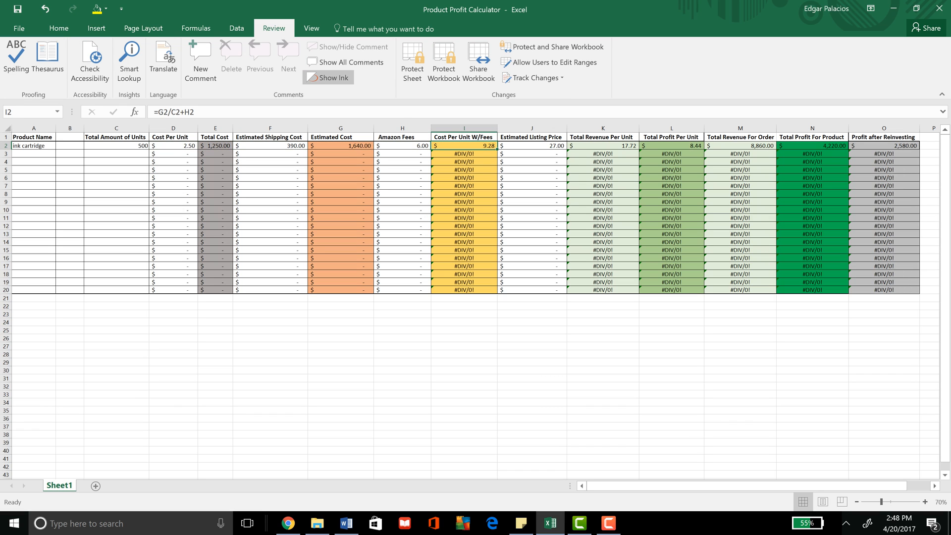
key(Tab)
key(Tab)
key(shift+Tab)
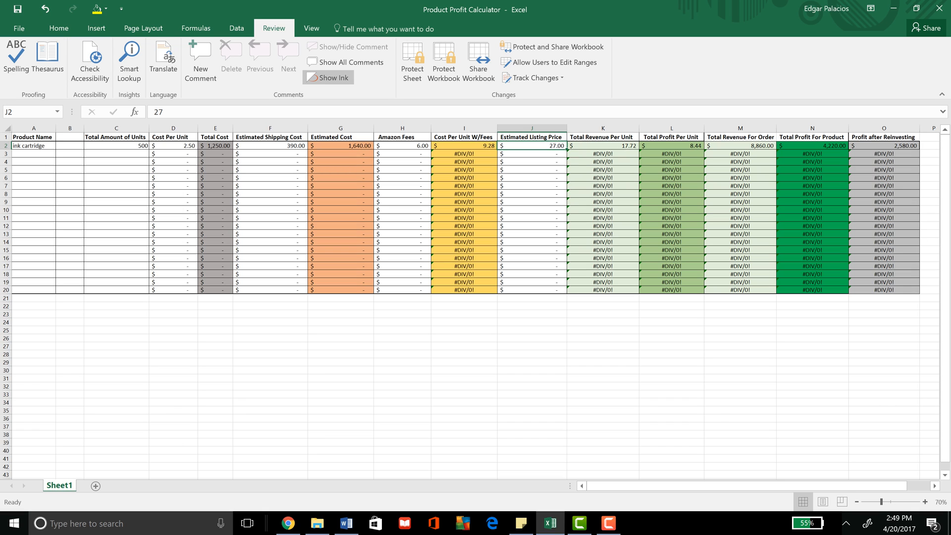
text(30)
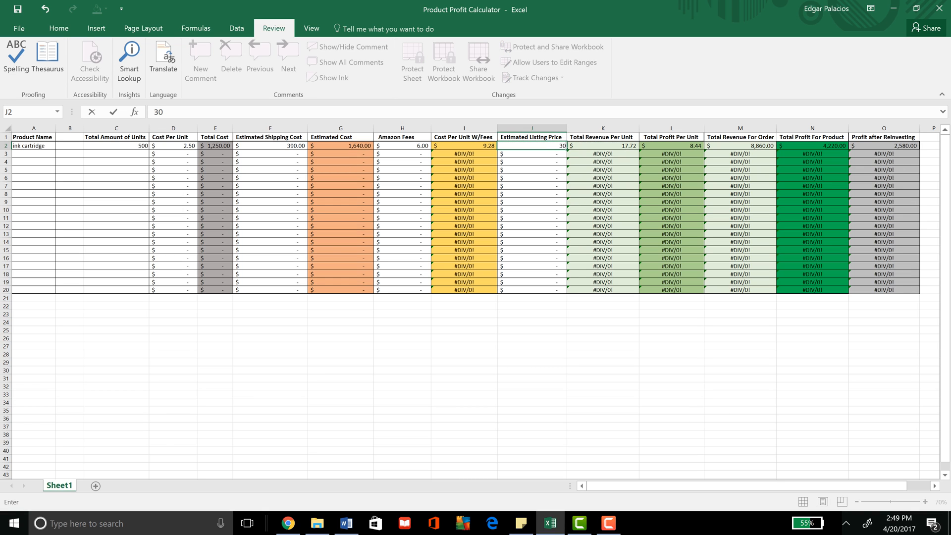
key(Tab)
key(Tab)
key(Tab)
key(Tab)
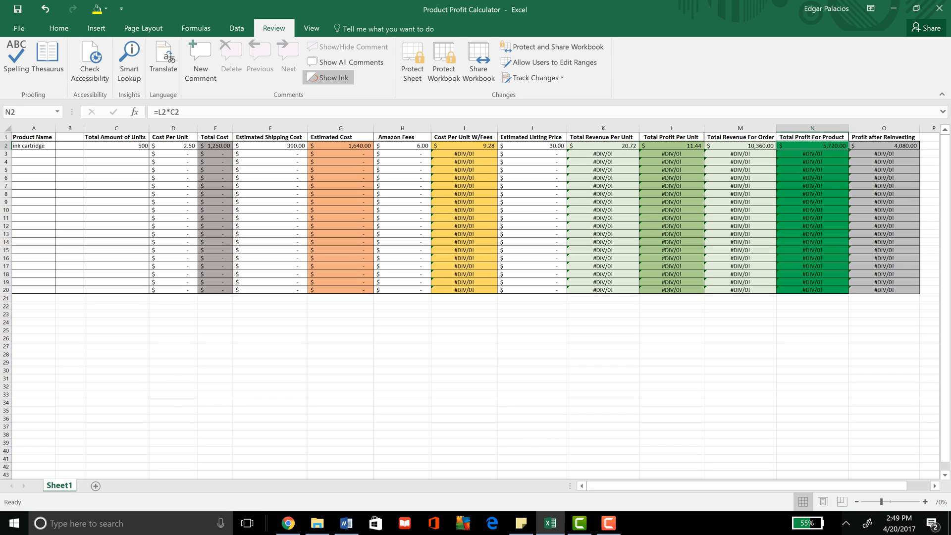
key(Tab)
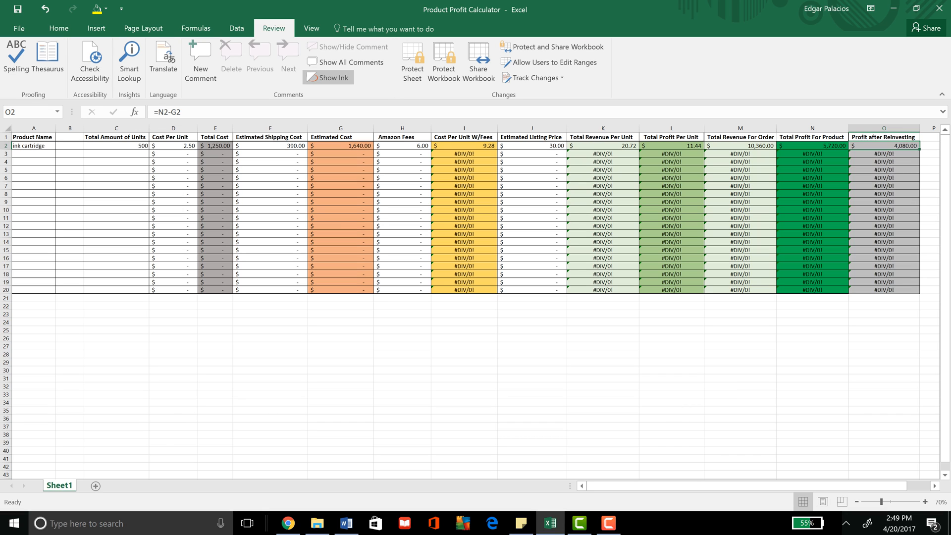
Set the ink cartridge's total amount of units to 1500 in cell C2.
click(117, 145)
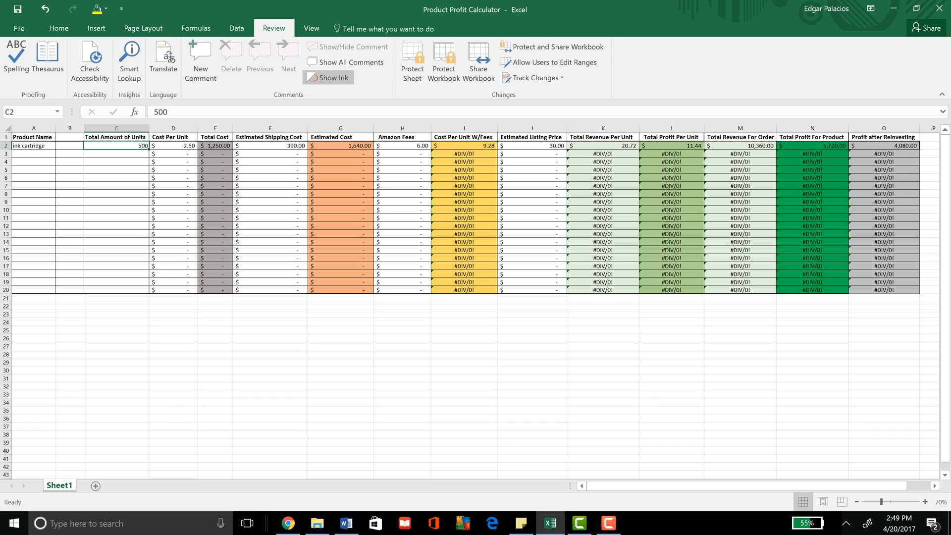
text(1500)
key(Tab)
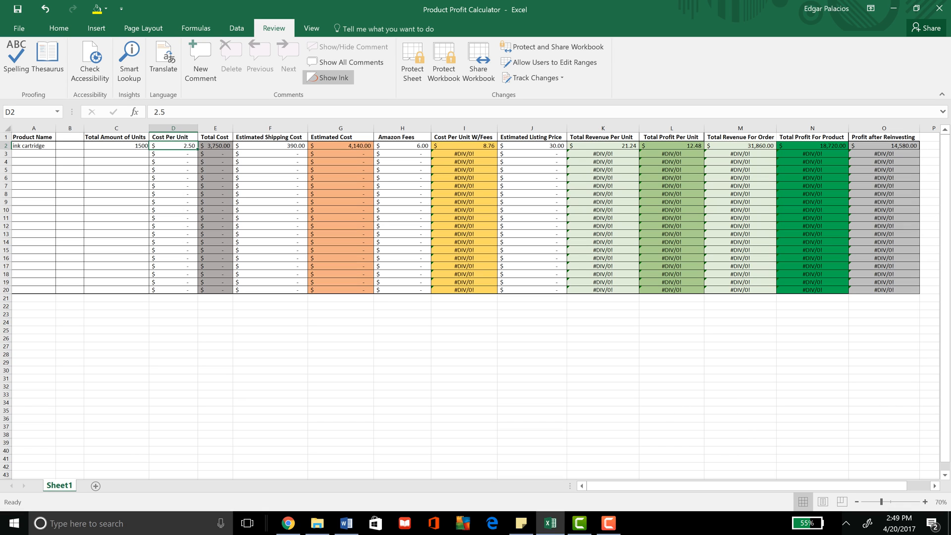
Check the ink cartridge sales in Jungle Scout Pro in Chrome, then return to Excel and review the product's total profit and profit after reinvesting.
click(288, 523)
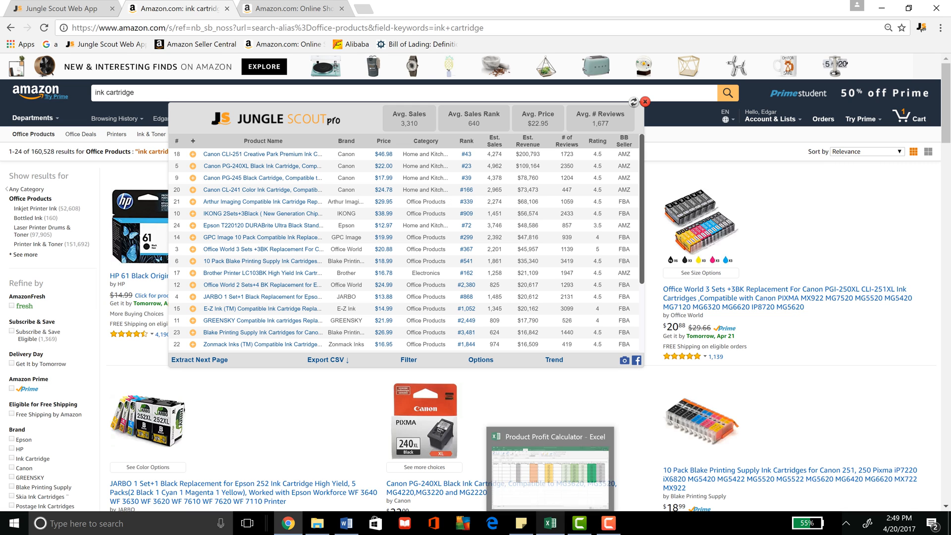
click(550, 523)
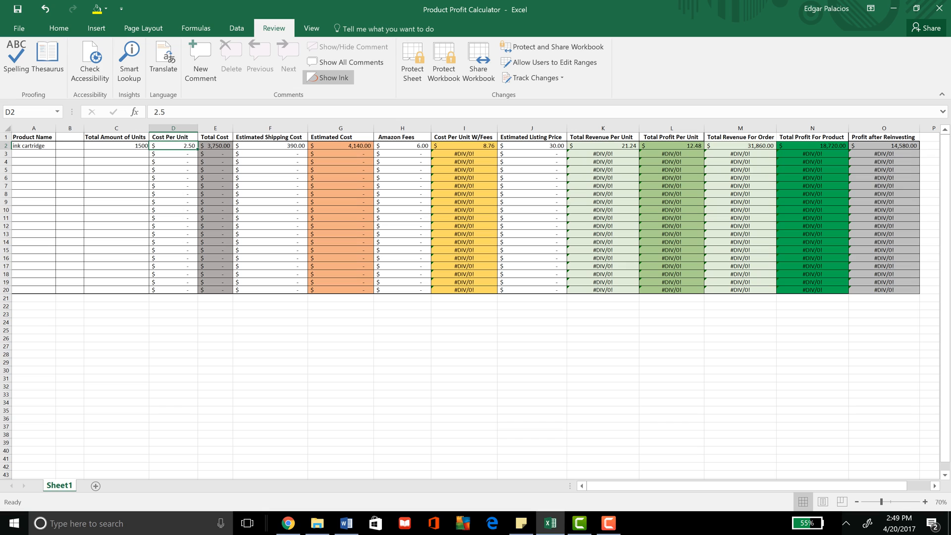
key(ctrl+Right)
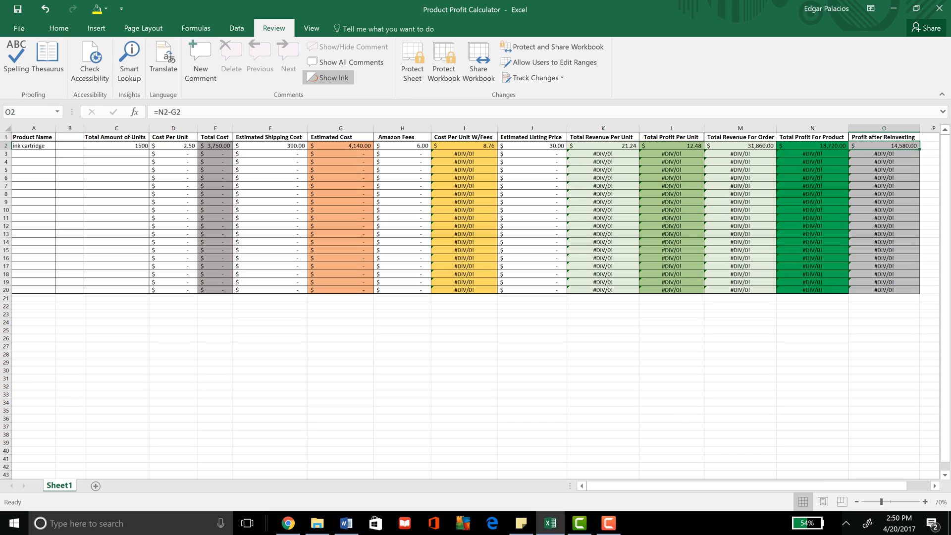
click(812, 146)
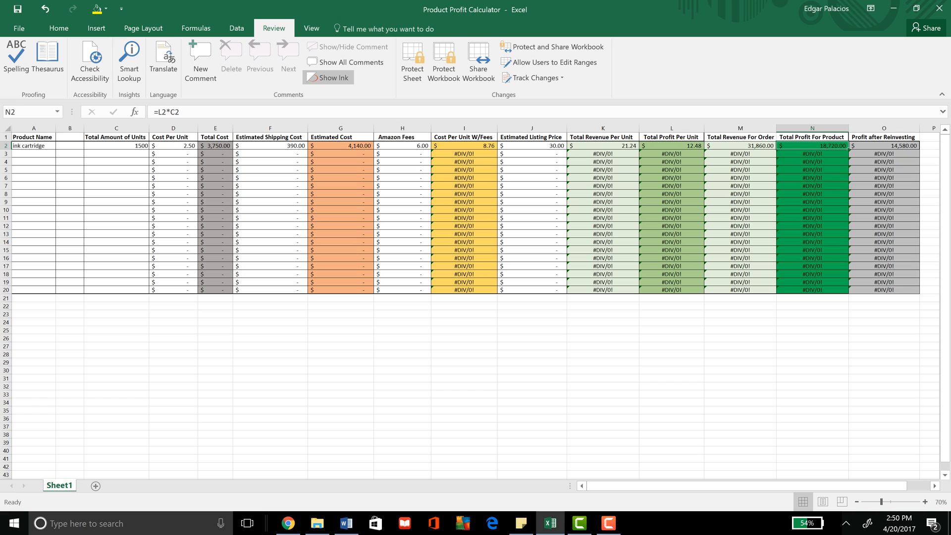
Examine the ink cartridge row from product name and cost per unit through to profit after reinvesting.
key(Left)
key(Left)
key(Left)
key(Left)
key(Left)
key(Left)
key(Left)
key(Left)
key(Left)
key(Left)
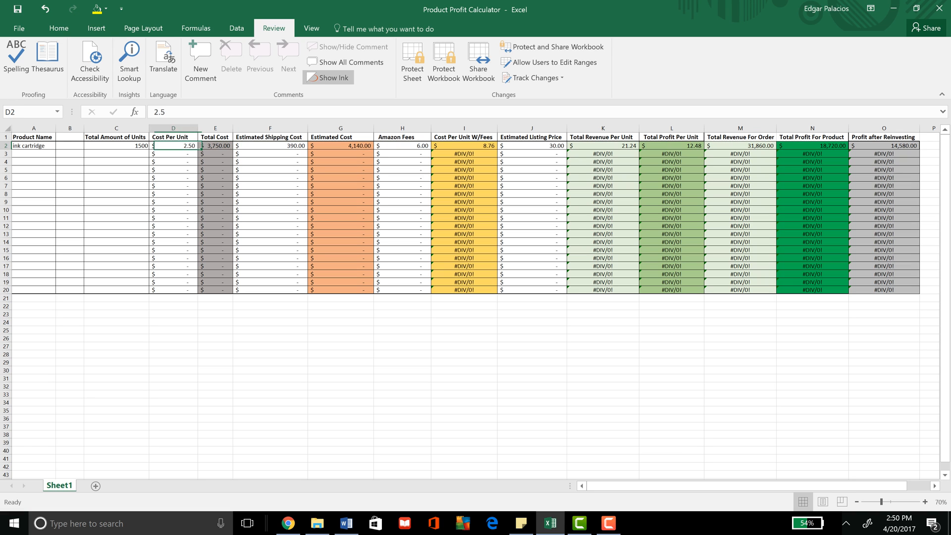
key(Right)
key(Right)
key(Right)
key(Right)
key(Right)
key(Right)
key(Right)
key(Right)
key(Right)
key(Right)
key(Right)
key(Right)
key(Left)
key(Left)
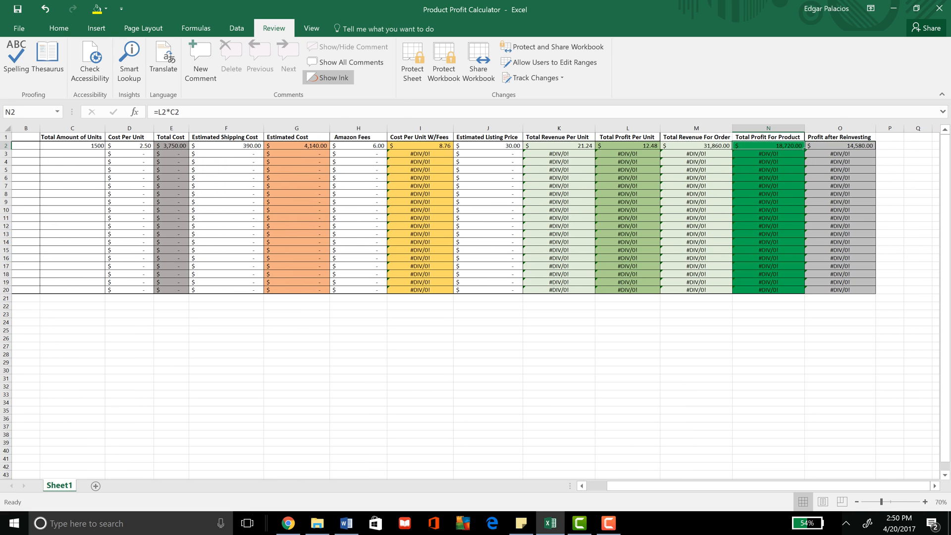
key(Left)
key(Left)
key(Left)
key(Left)
key(Left)
key(Left)
key(Left)
key(Left)
key(Left)
key(Left)
key(Left)
key(Left)
key(Left)
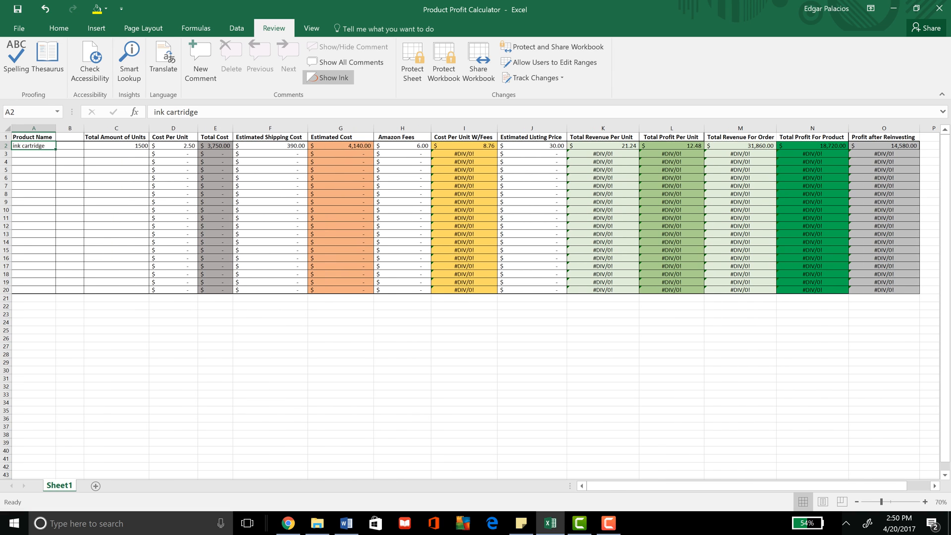
Fill cell B2 beside the ink cartridge name with standard green.
key(Right)
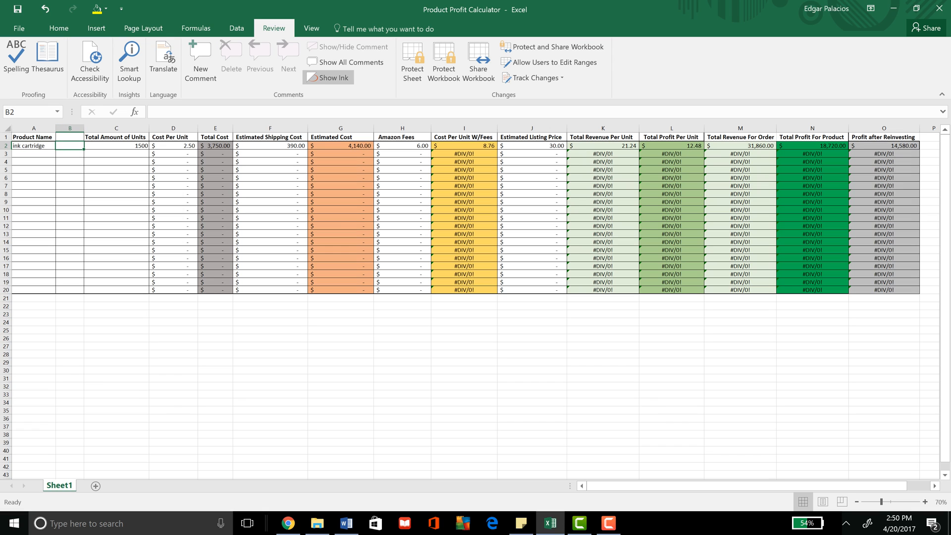
click(106, 8)
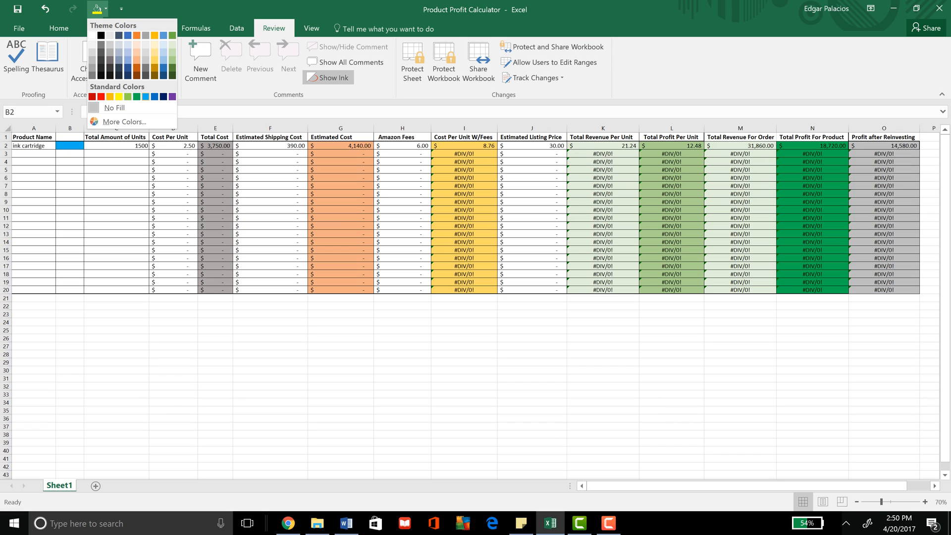
click(136, 96)
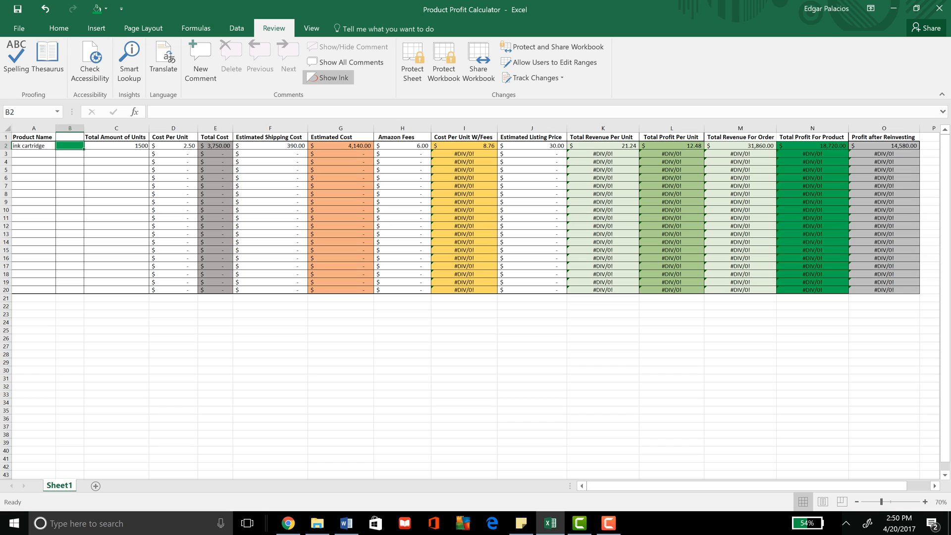
Compare the ink cartridge's unit quantity, estimated cost and listing price with its total profit and profit after reinvesting.
key(Right)
key(Right)
key(Right)
key(Right)
key(Right)
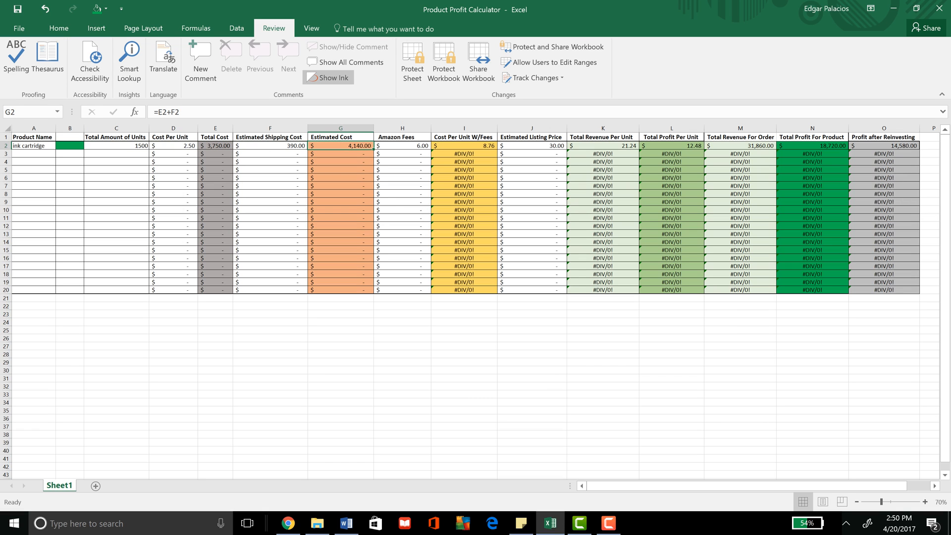
key(Right)
key(Right)
key(Right)
key(Right)
key(Right)
key(Right)
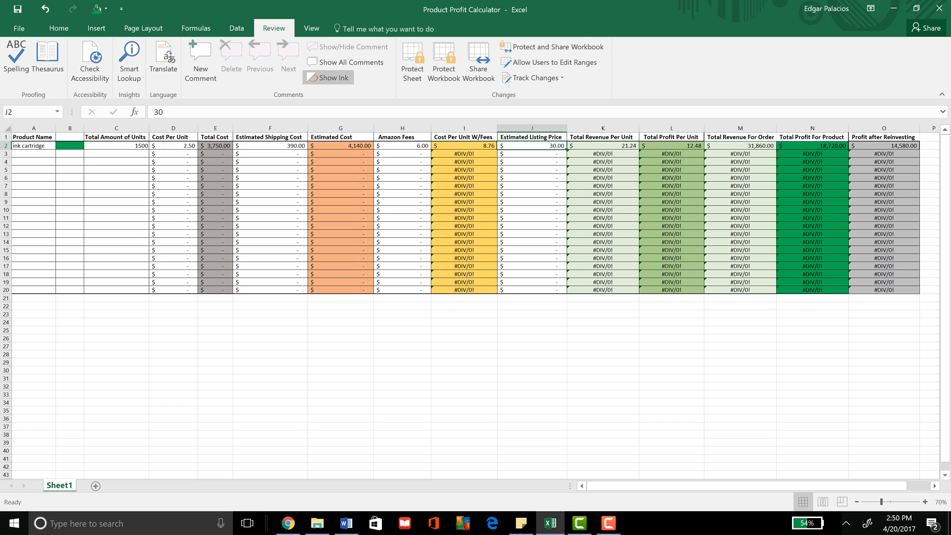
key(Right)
key(Right)
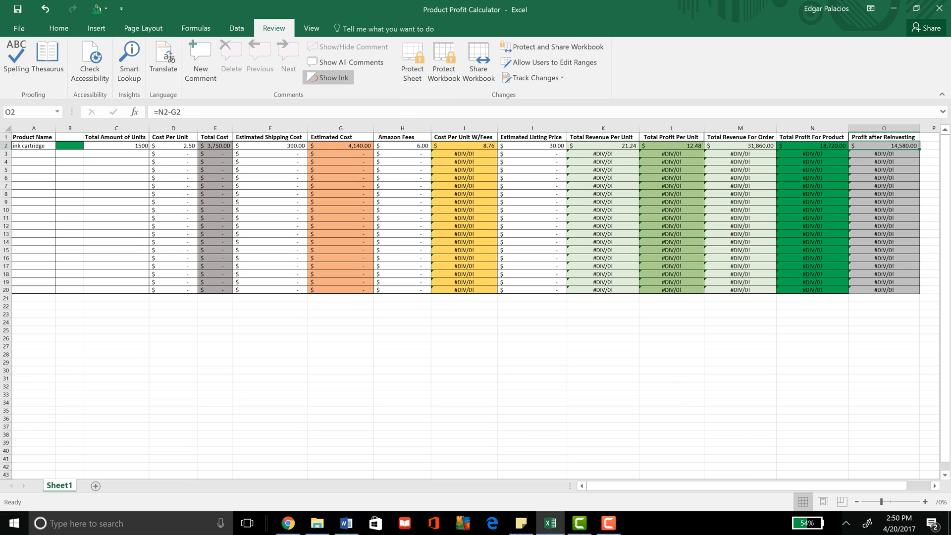
key(Left)
key(Left)
key(Left)
key(Left)
key(Left)
key(Left)
key(Left)
key(Left)
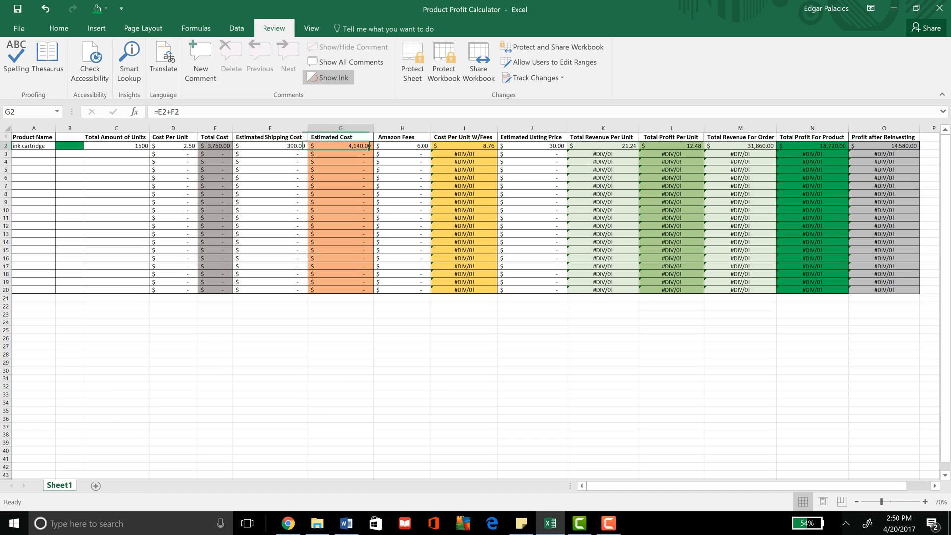
key(Right)
key(Right)
key(Right)
key(Right)
key(Right)
key(Right)
key(Right)
key(Right)
key(Left)
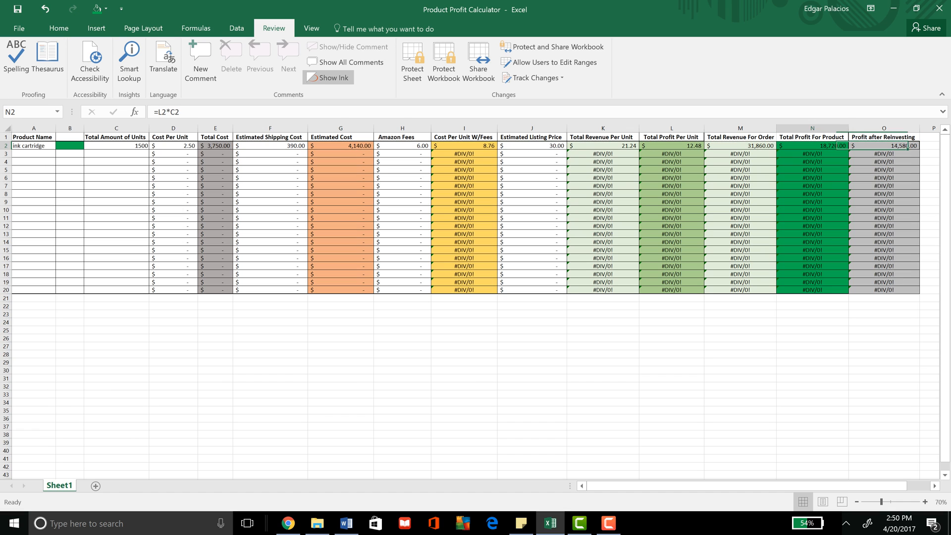
key(Left)
key(Left)
key(Left)
key(Left)
key(Left)
key(Left)
key(Left)
key(Left)
key(Left)
key(Left)
key(Left)
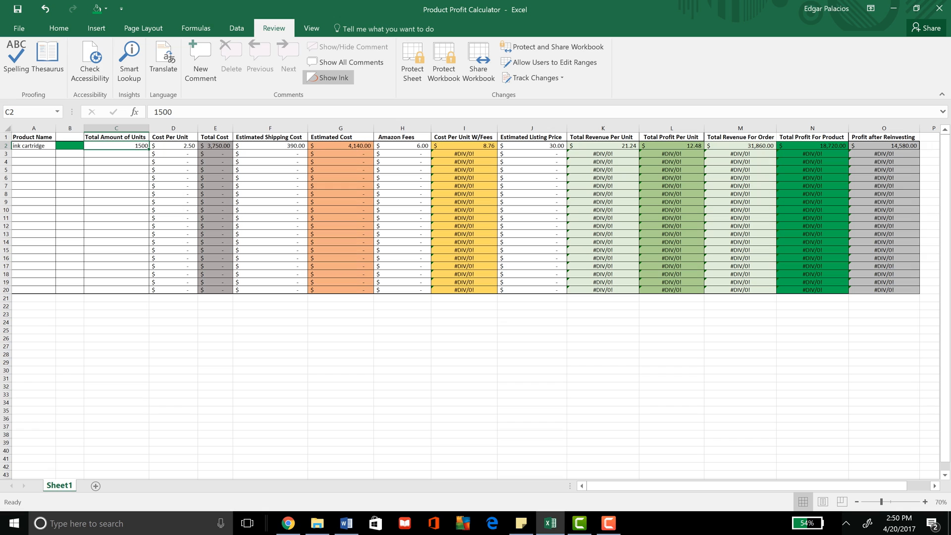
key(Right)
key(Right)
key(Right)
key(Right)
key(Right)
key(Right)
key(Right)
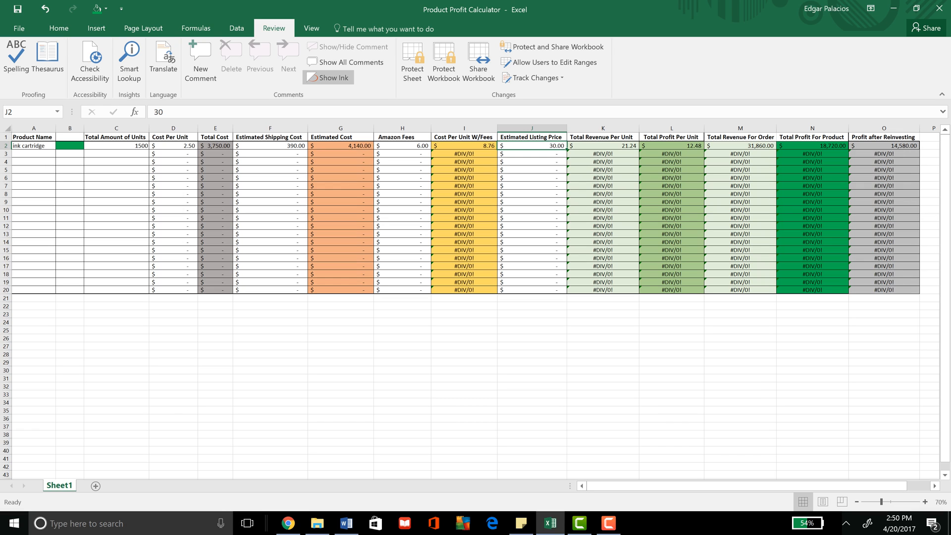
Review the Niche Hunter and Jungle Scout Pro ink cartridge figures in Chrome, then close the Jungle Scout Pro overlay on the Amazon results.
click(288, 523)
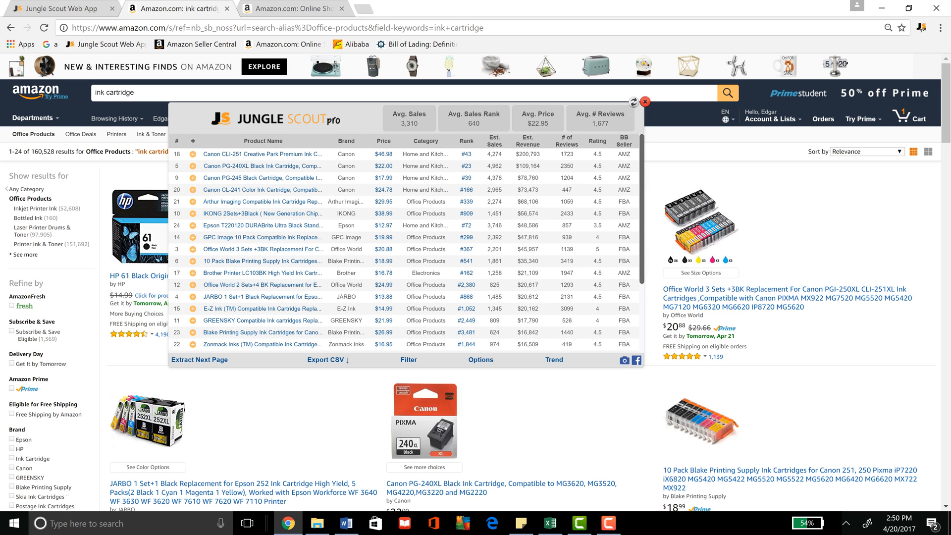
click(79, 9)
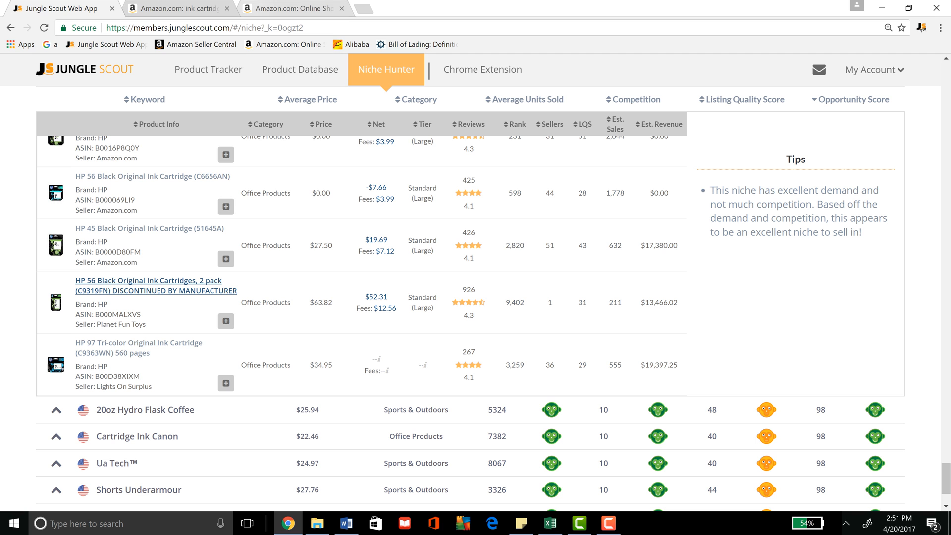
click(173, 9)
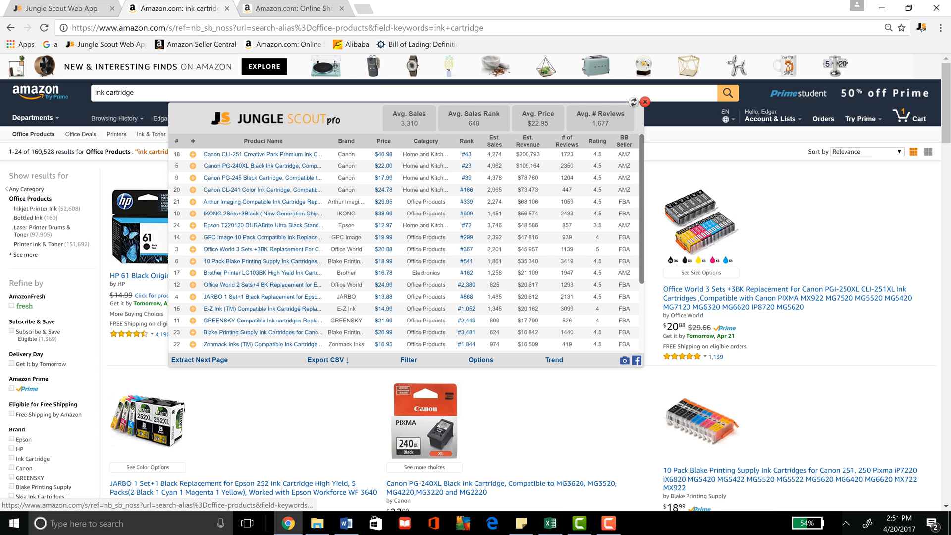
scroll(403, 248, down, 3)
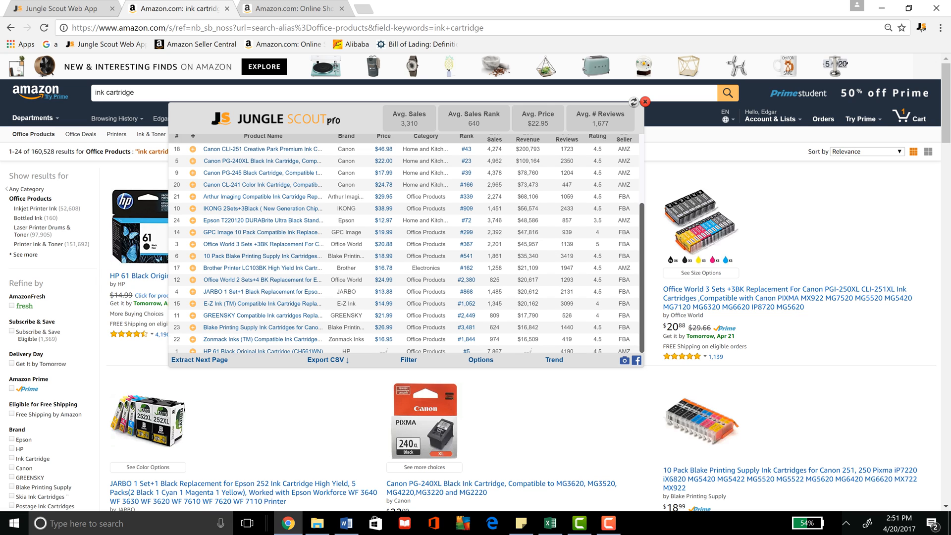
scroll(404, 243, up, 3)
click(645, 101)
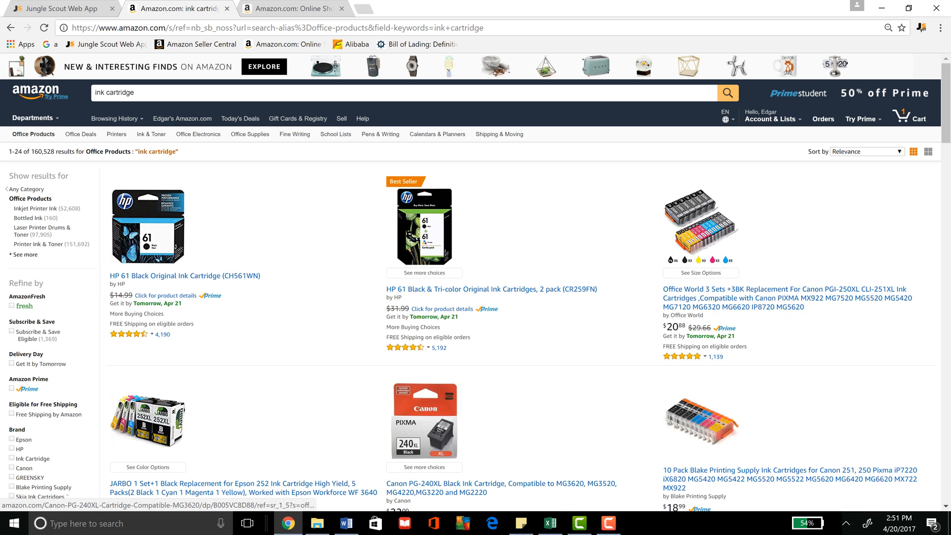
Look over the profit calculator in Excel again, then revisit the Niche Hunter results and the Amazon home page in Chrome.
click(550, 523)
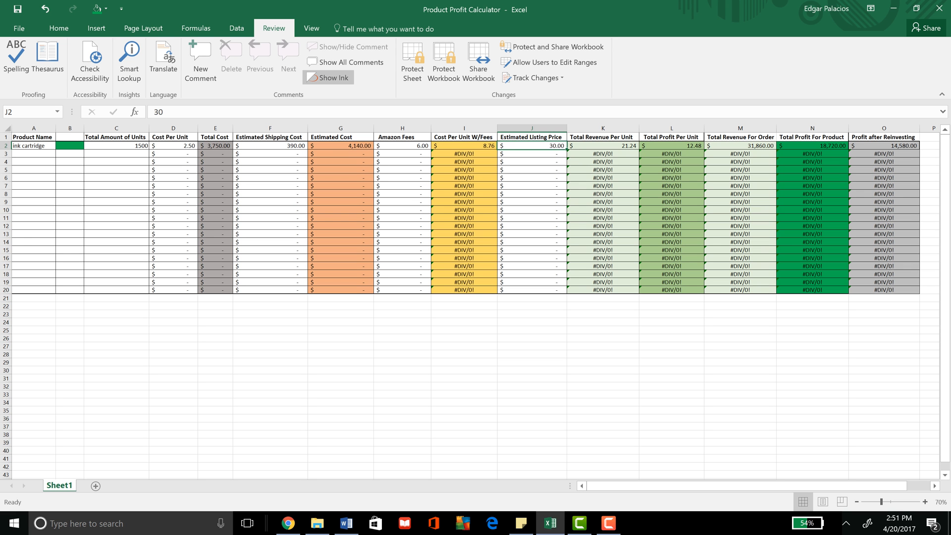
click(287, 523)
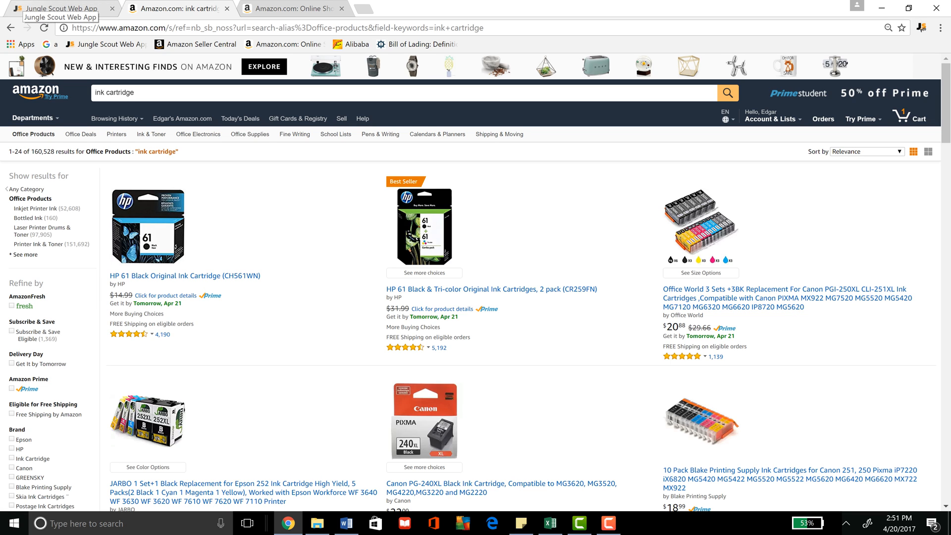
click(60, 9)
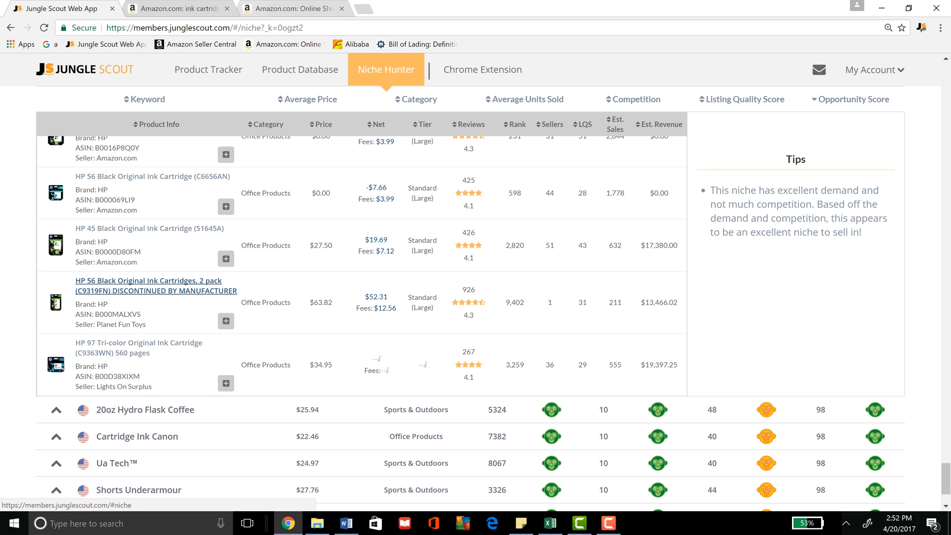
click(292, 9)
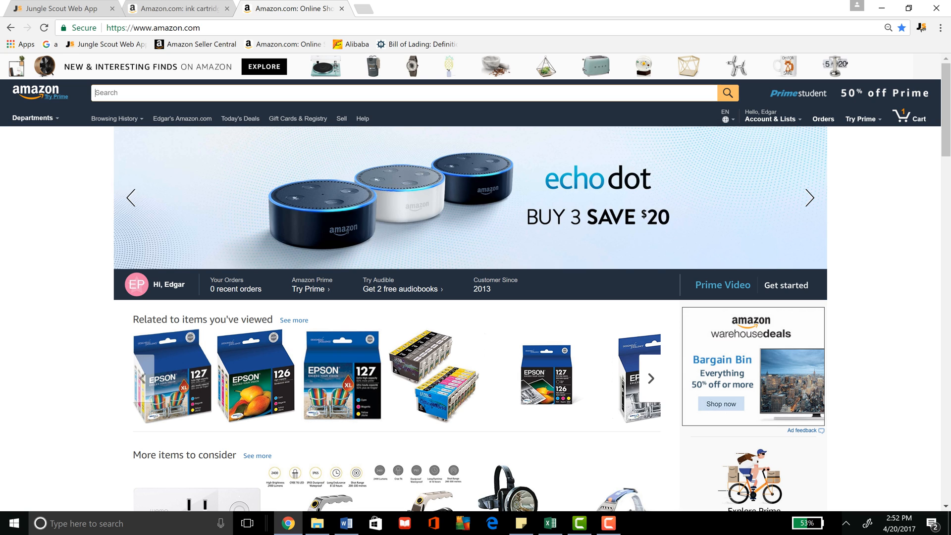